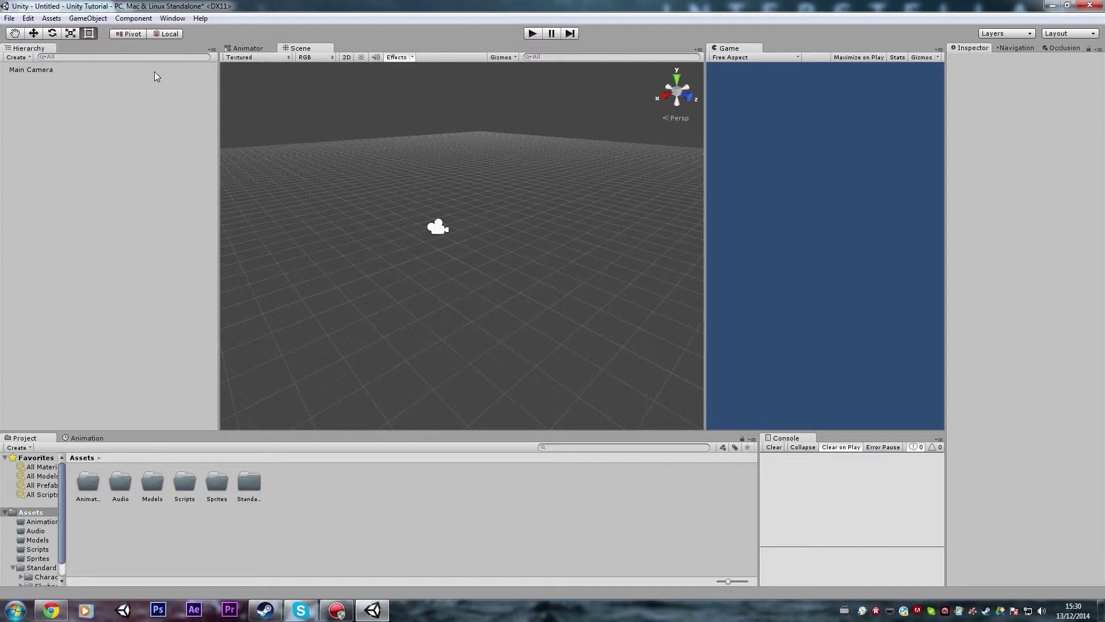
# Select the main camera in the scene to inspect its view frustum and properties.
pyautogui.keyDown('alt'); pyautogui.moveTo(416, 184); pyautogui.dragTo(498, 202); pyautogui.keyUp('alt')
pyautogui.keyDown('alt'); pyautogui.moveTo(451, 128); pyautogui.dragTo(534, 110); pyautogui.keyUp('alt')
pyautogui.keyDown('alt'); pyautogui.moveTo(460, 219); pyautogui.dragTo(588, 198); pyautogui.keyUp('alt')
pyautogui.click(324, 230)
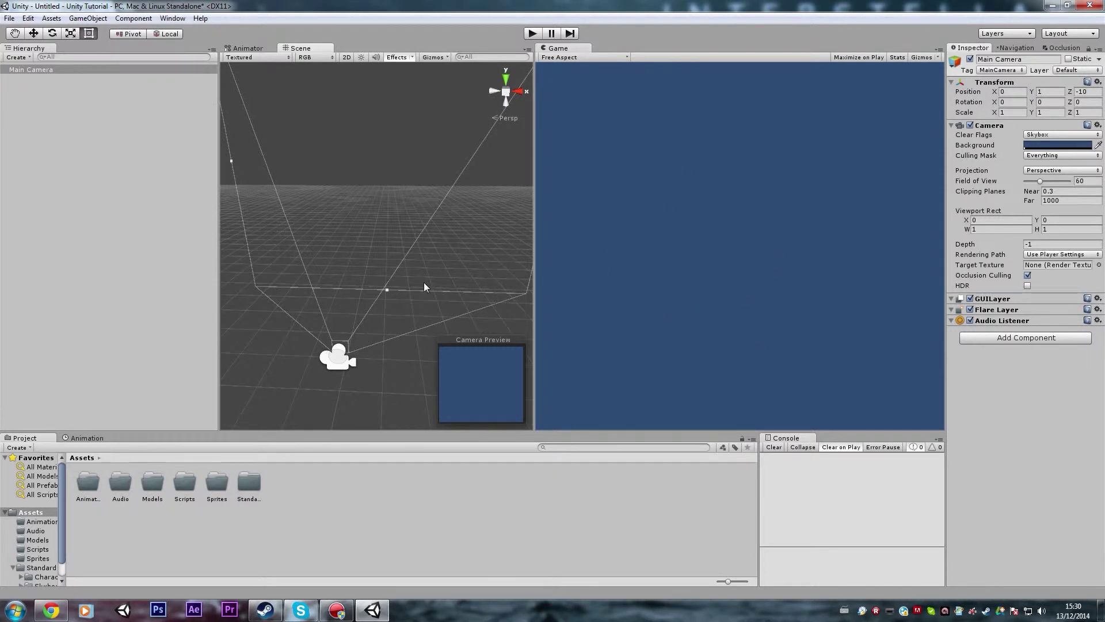
# Try adding a cube to the scene, and delete it again.
pyautogui.click(88, 18)
pyautogui.moveTo(115, 61)
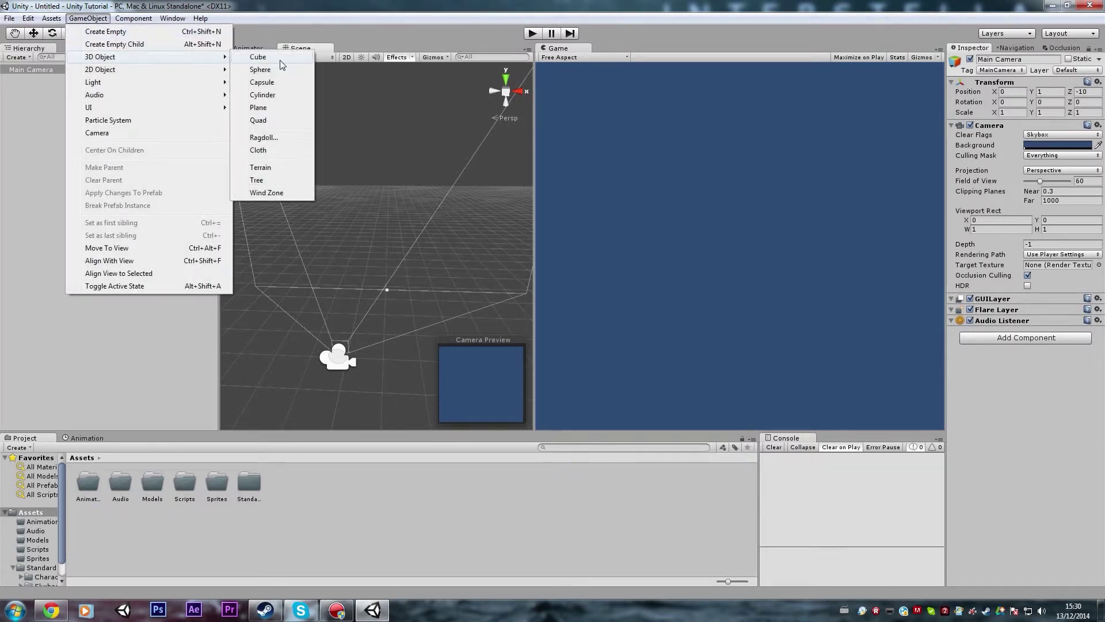
pyautogui.click(278, 60)
pyautogui.press('w')
pyautogui.keyDown('alt'); pyautogui.moveTo(377, 213); pyautogui.dragTo(432, 225); pyautogui.keyUp('alt')
pyautogui.moveTo(464, 262); pyautogui.dragTo(410, 276)
pyautogui.press('Delete')
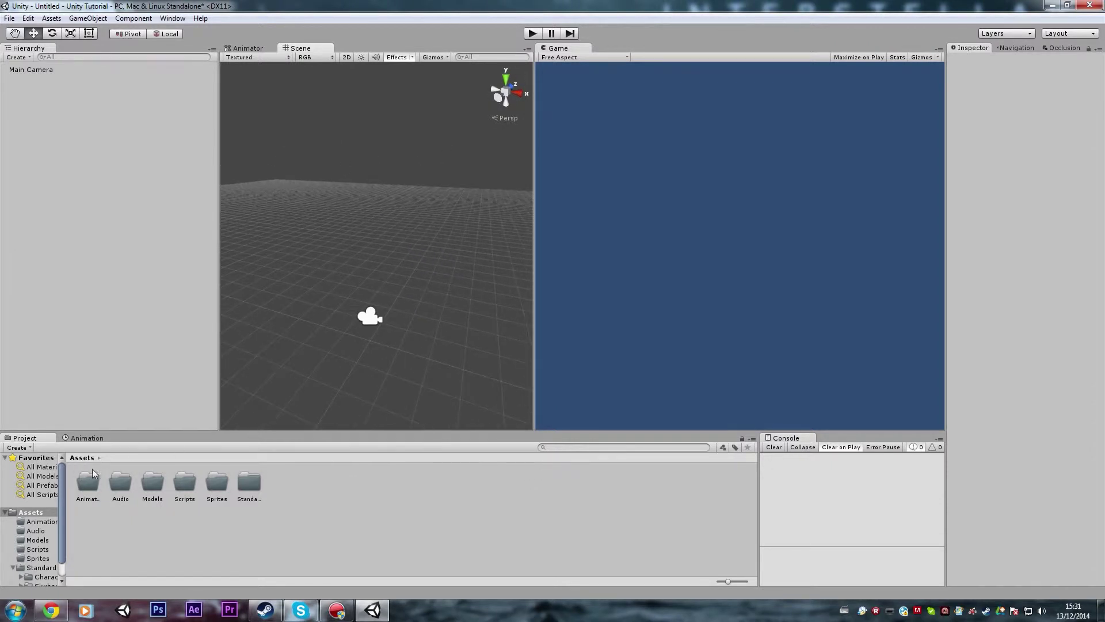
# Create a new folder named Scenes in the project's Assets.
pyautogui.click(219, 498)
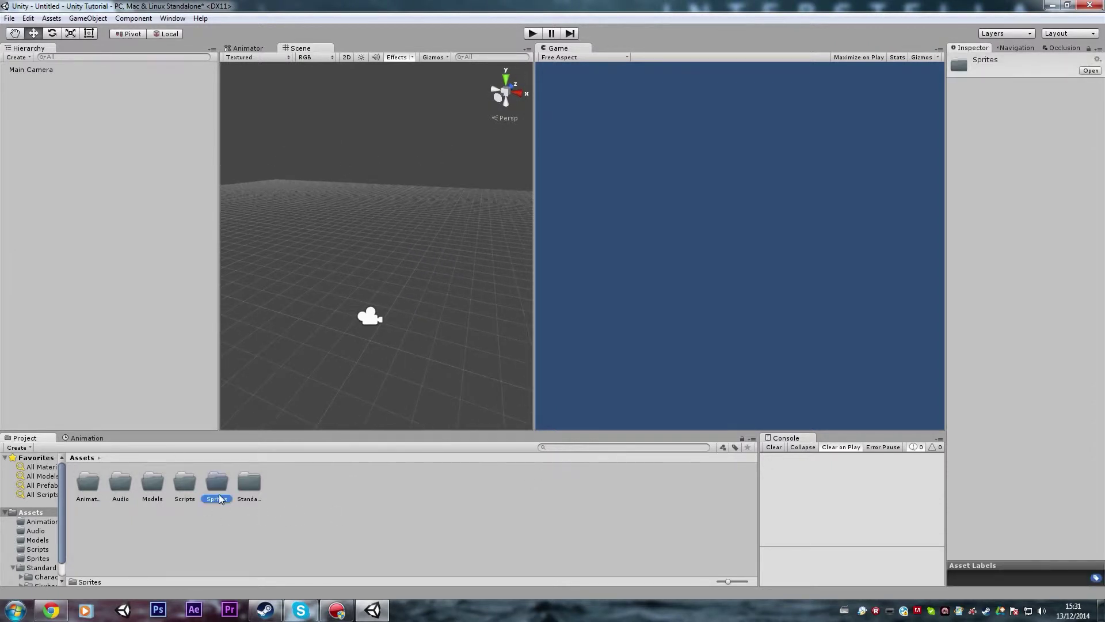
pyautogui.click(286, 509)
pyautogui.rightClick(288, 504)
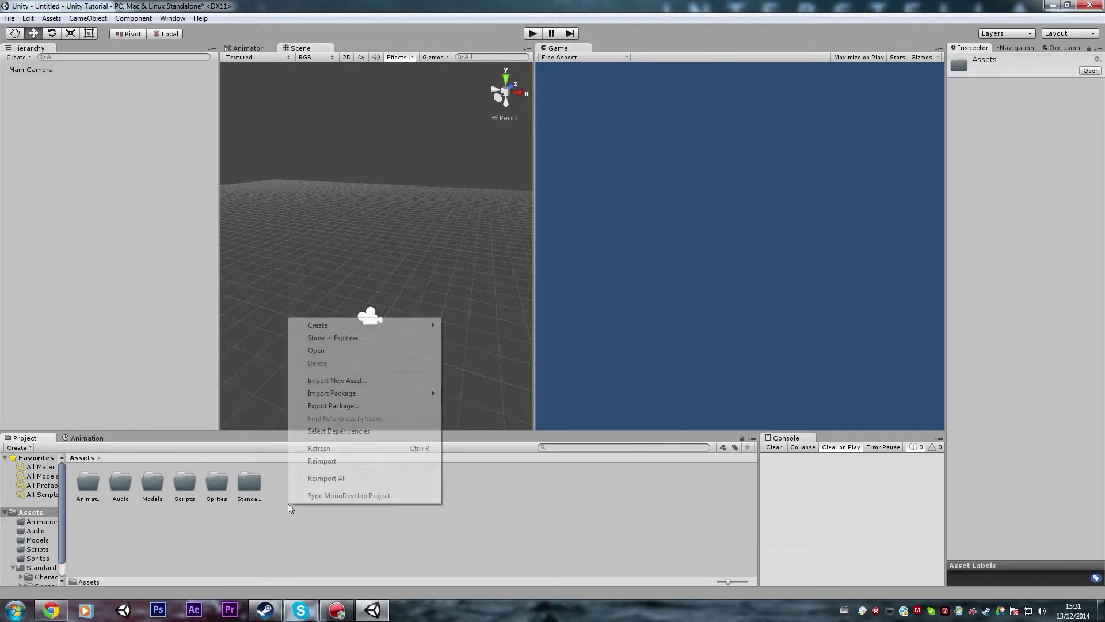
pyautogui.moveTo(382, 323)
pyautogui.click(465, 325)
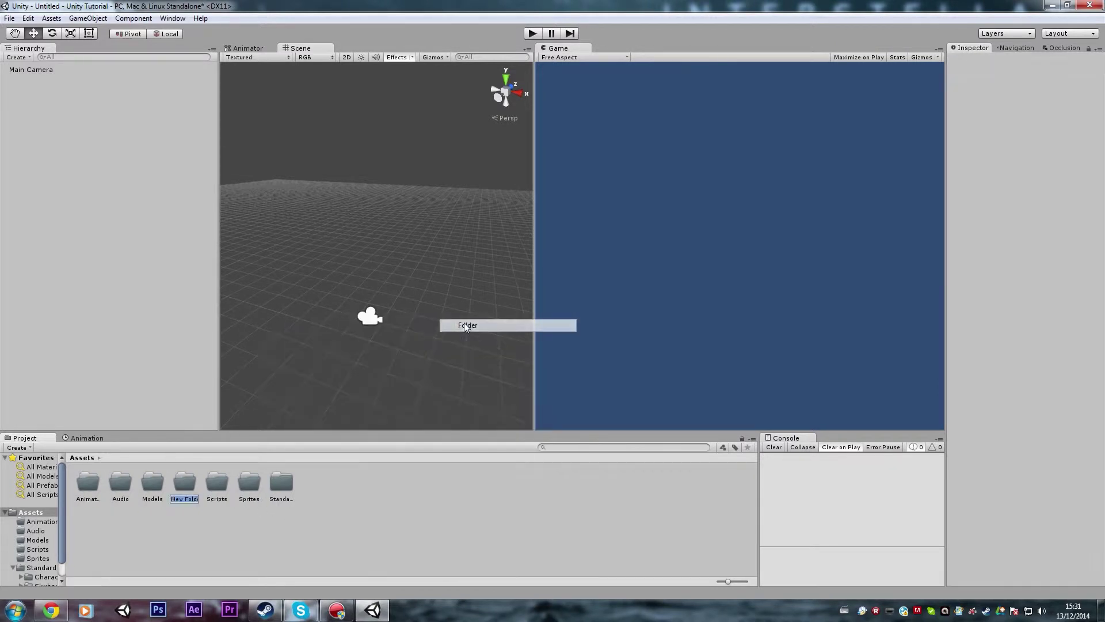
pyautogui.write('Scenes')
pyautogui.press('Return')
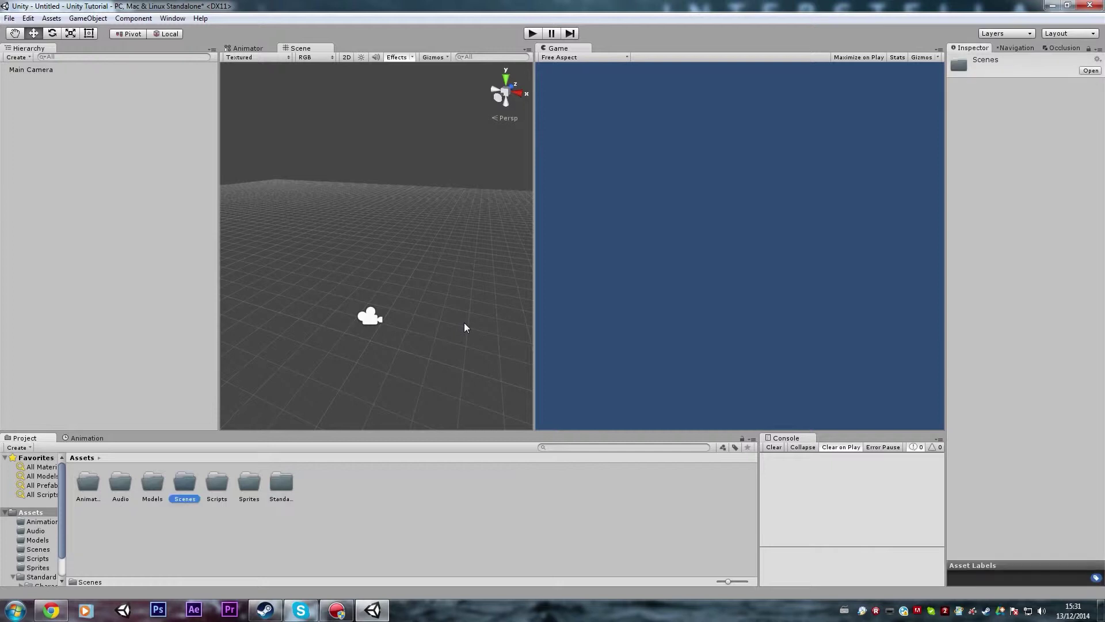
# Save the current scene as Tutorial 01 in the Scenes folder.
pyautogui.click(10, 18)
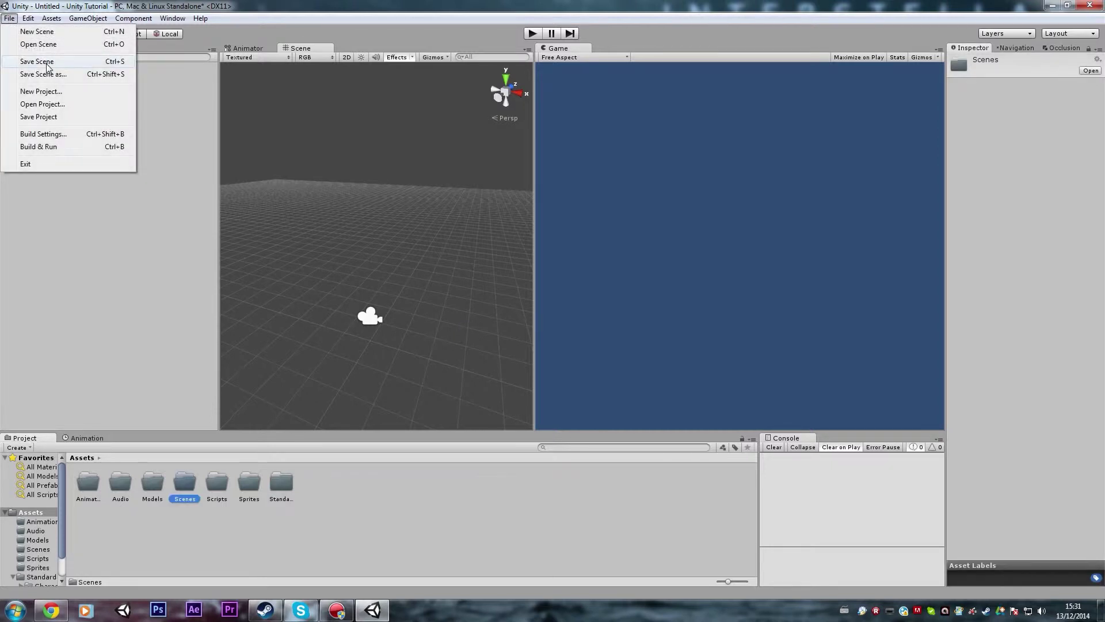
pyautogui.click(57, 80)
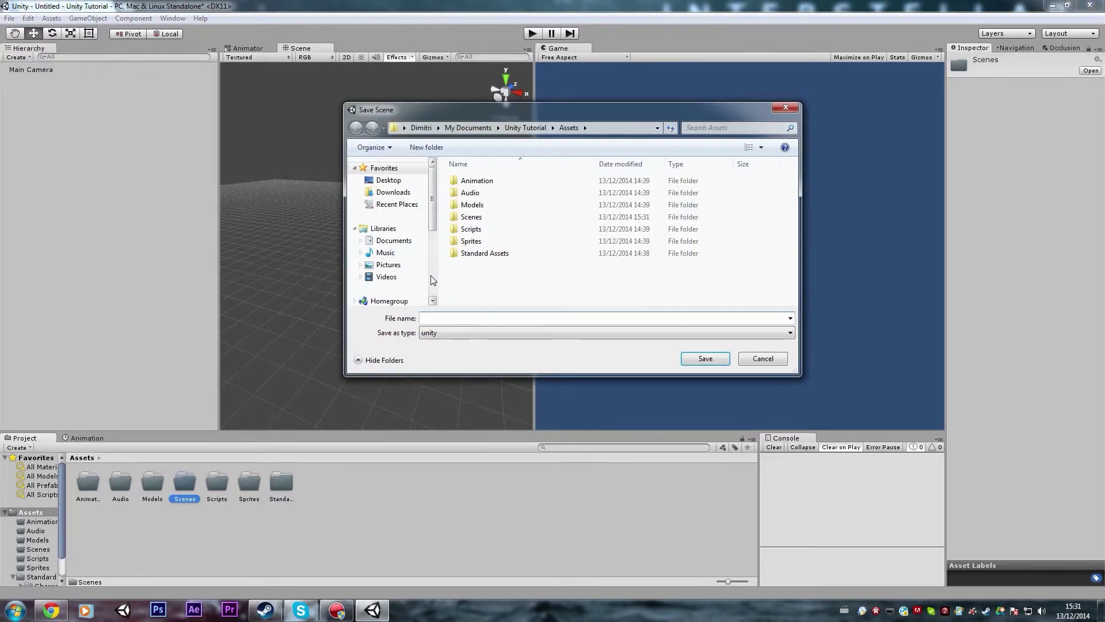
pyautogui.write('Tutorial 01')
pyautogui.doubleClick(473, 217)
pyautogui.click(699, 359)
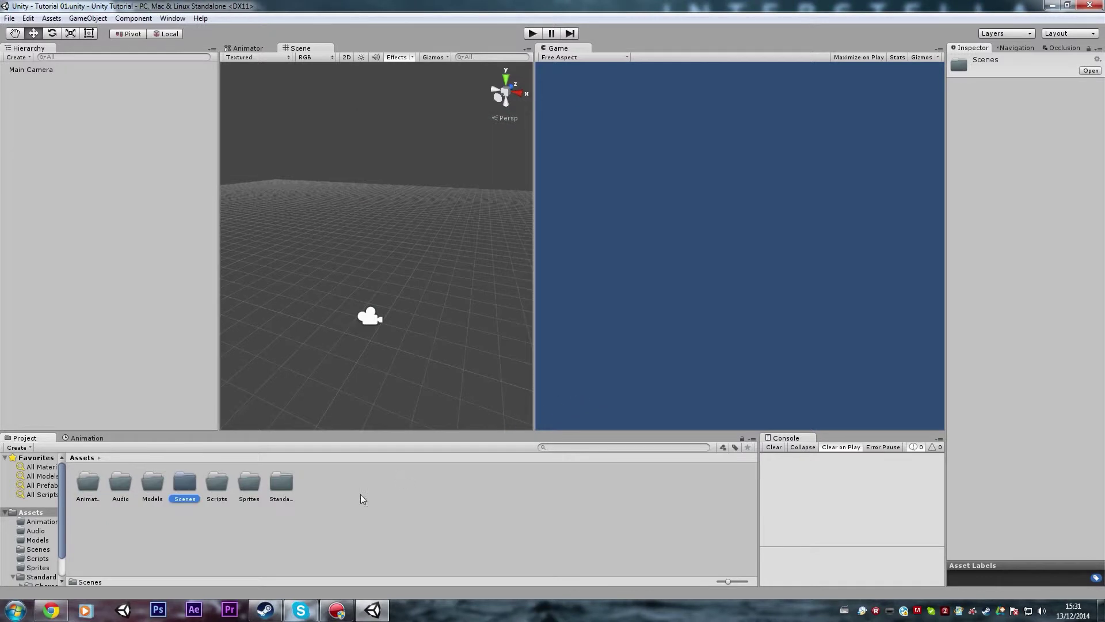
# Check the saved Tutorial 01 scene inside the Scenes folder, and return to the Assets folder.
pyautogui.doubleClick(186, 484)
pyautogui.click(92, 490)
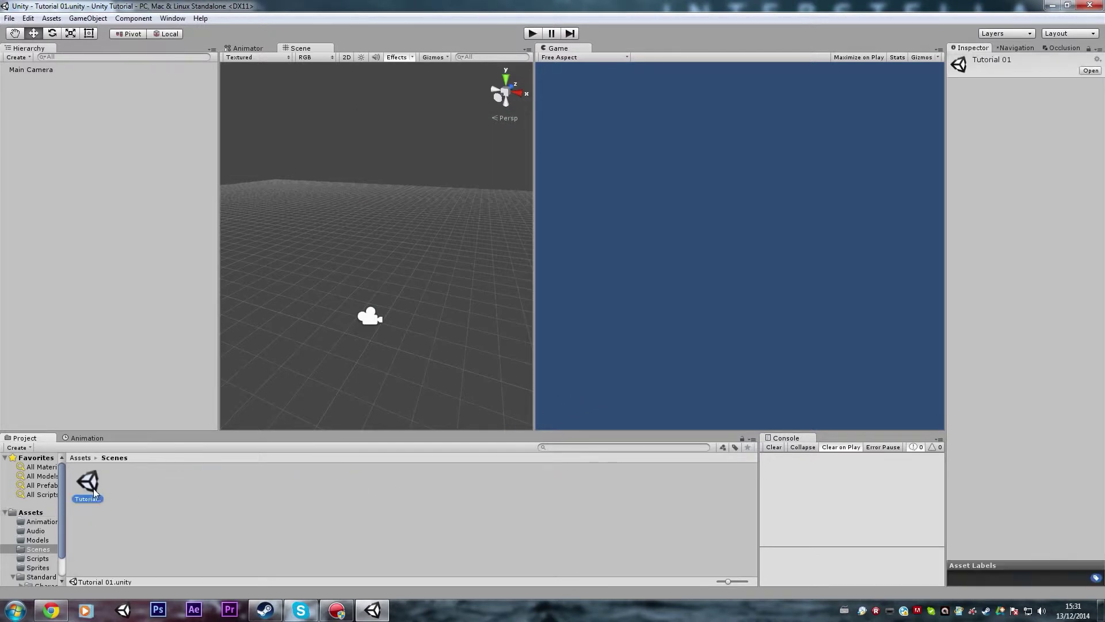
pyautogui.click(229, 506)
pyautogui.press('BackSpace')
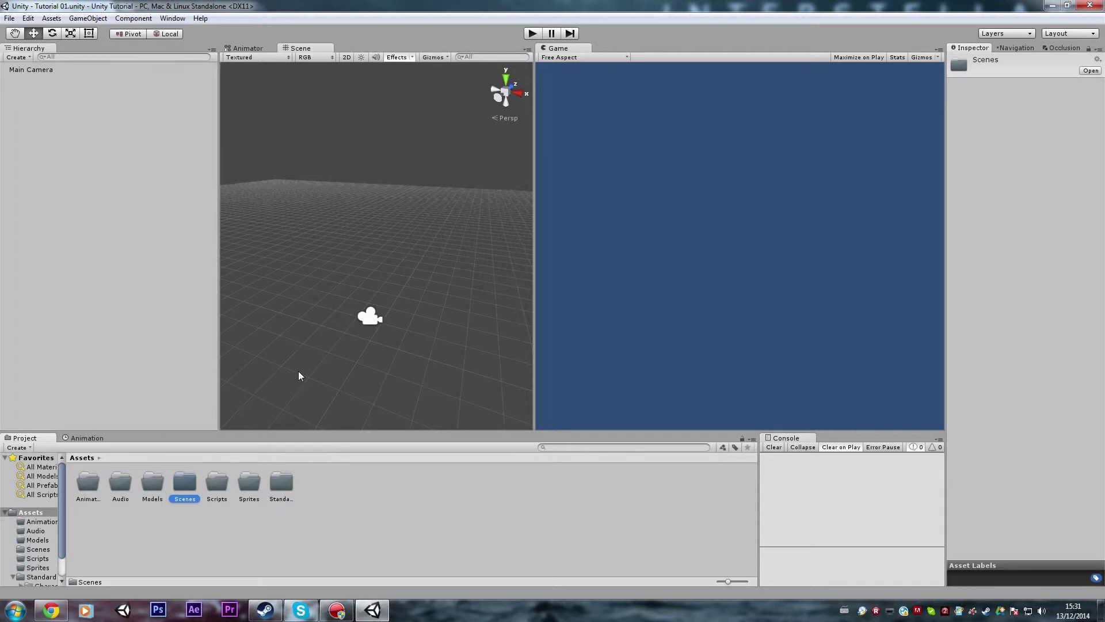
# Add a 3D cube to the scene.
pyautogui.keyDown('alt'); pyautogui.moveTo(264, 413); pyautogui.dragTo(305, 175); pyautogui.keyUp('alt')
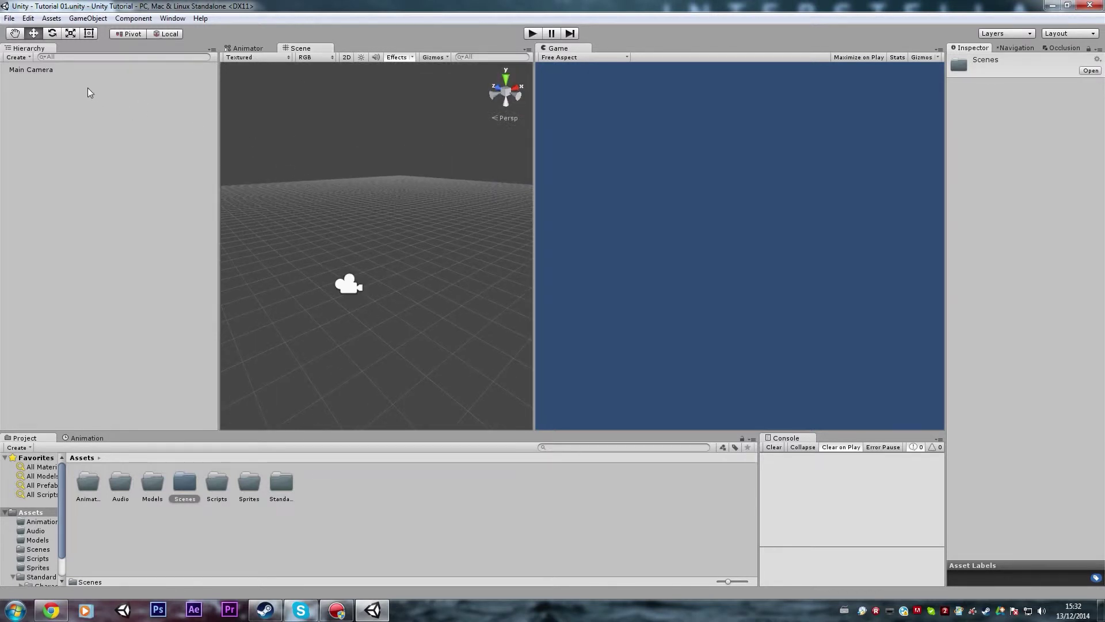
pyautogui.click(56, 71)
pyautogui.click(109, 114)
pyautogui.click(77, 19)
pyautogui.moveTo(115, 57)
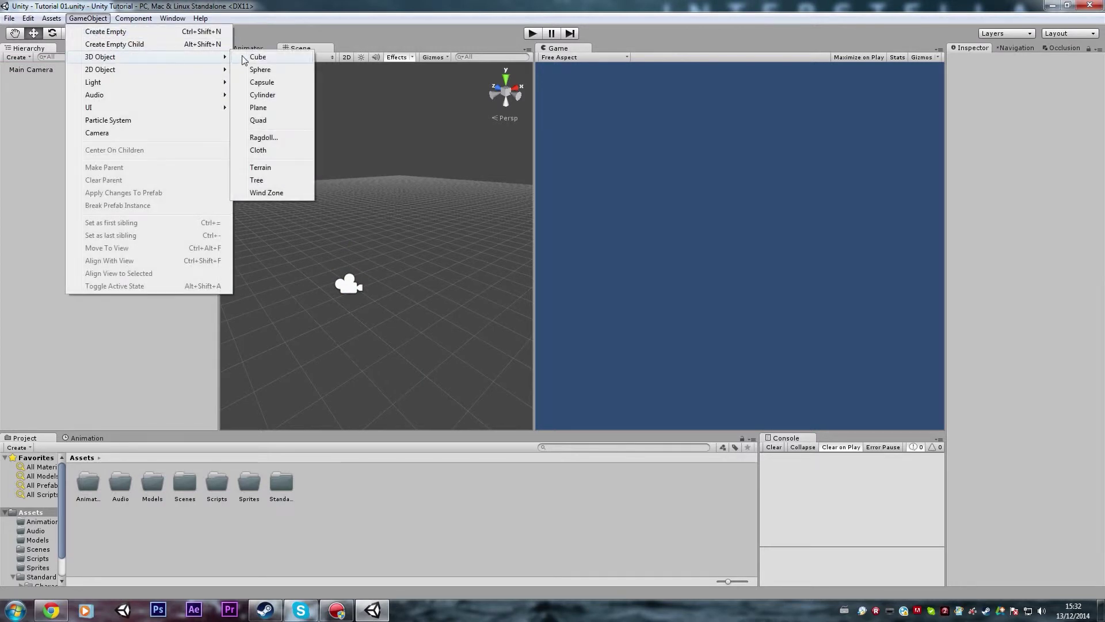
pyautogui.click(244, 62)
# Rename the cube to BoxWood.
pyautogui.click(31, 70)
pyautogui.click(25, 79)
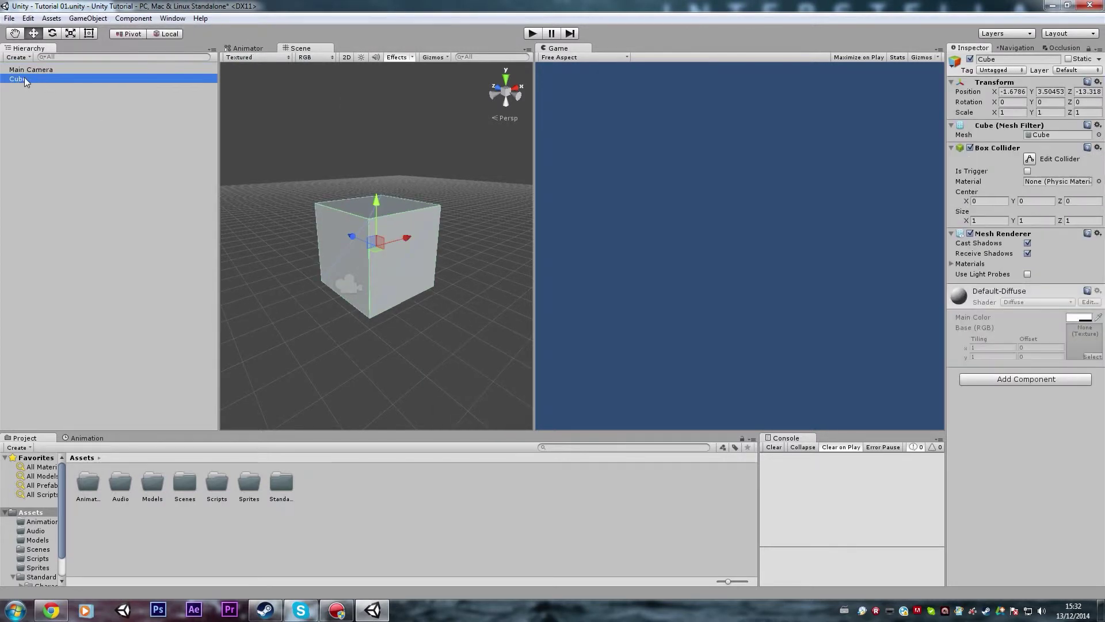
pyautogui.click(25, 78)
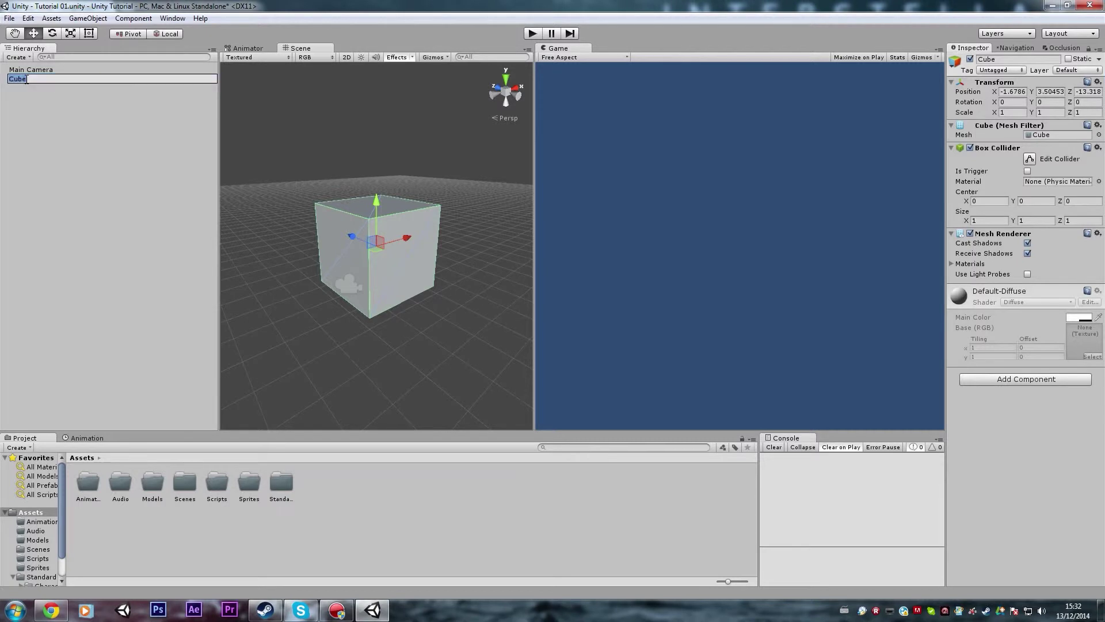
pyautogui.write('BoxWood')
pyautogui.press('Return')
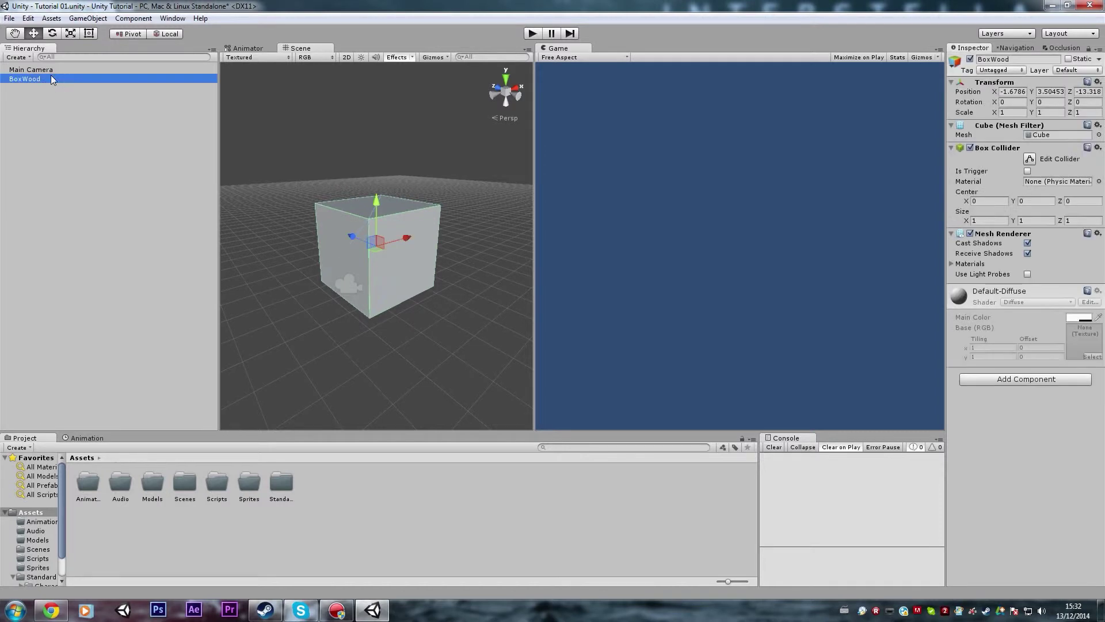
# Switch the selection between Main Camera and BoxWood, and view the box from farther away.
pyautogui.press('Up')
pyautogui.press('Down')
pyautogui.press('Up')
pyautogui.press('Down')
pyautogui.press('s')
pyautogui.press('a')
pyautogui.moveTo(297, 240); pyautogui.dragTo(311, 232, button='right')
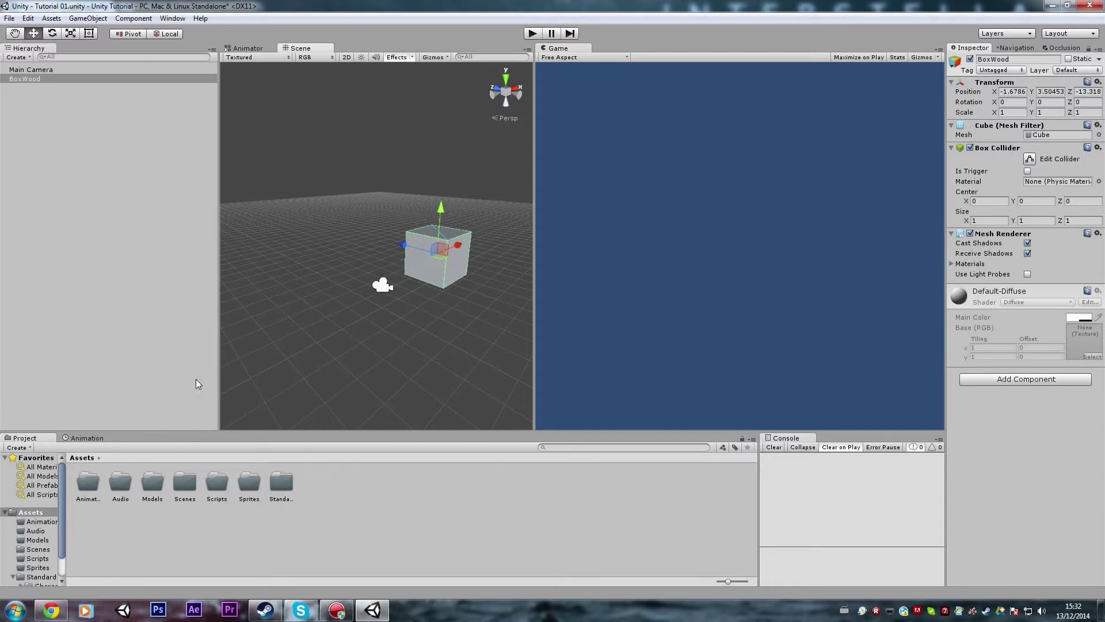
# Add a second cube to the scene beside BoxWood and select it.
pyautogui.click(107, 83)
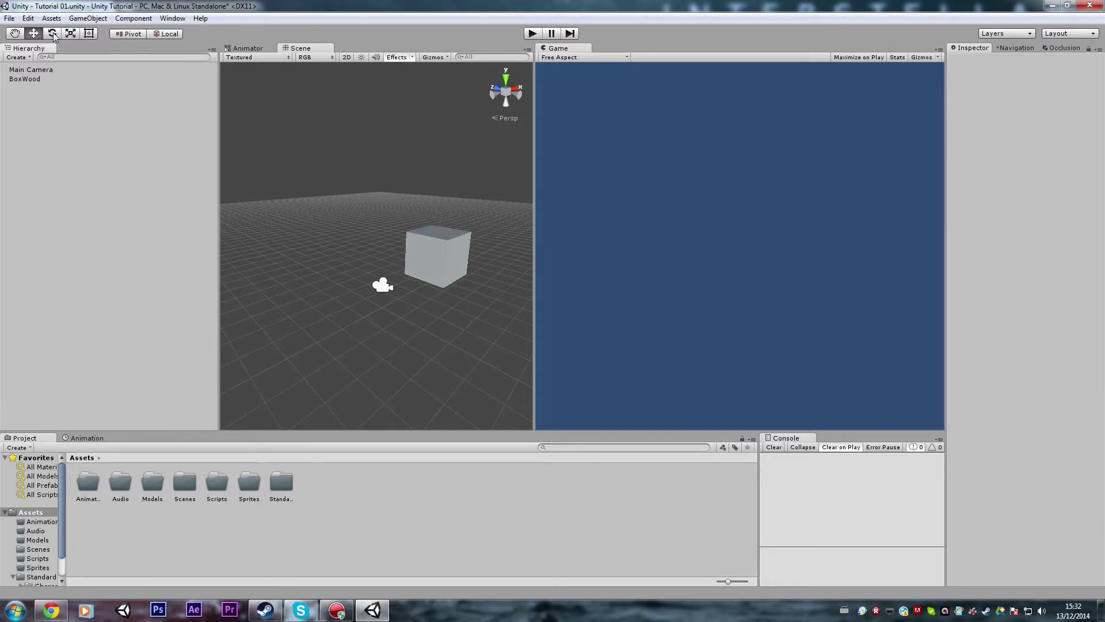
pyautogui.click(87, 18)
pyautogui.moveTo(115, 57)
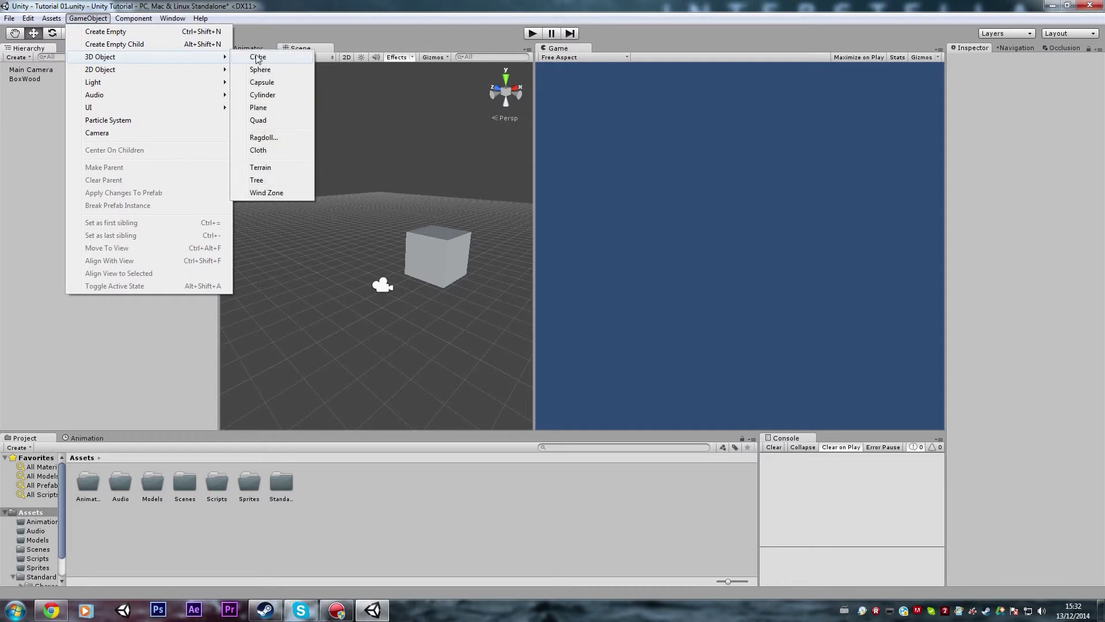
pyautogui.click(257, 57)
pyautogui.click(50, 79)
pyautogui.click(53, 88)
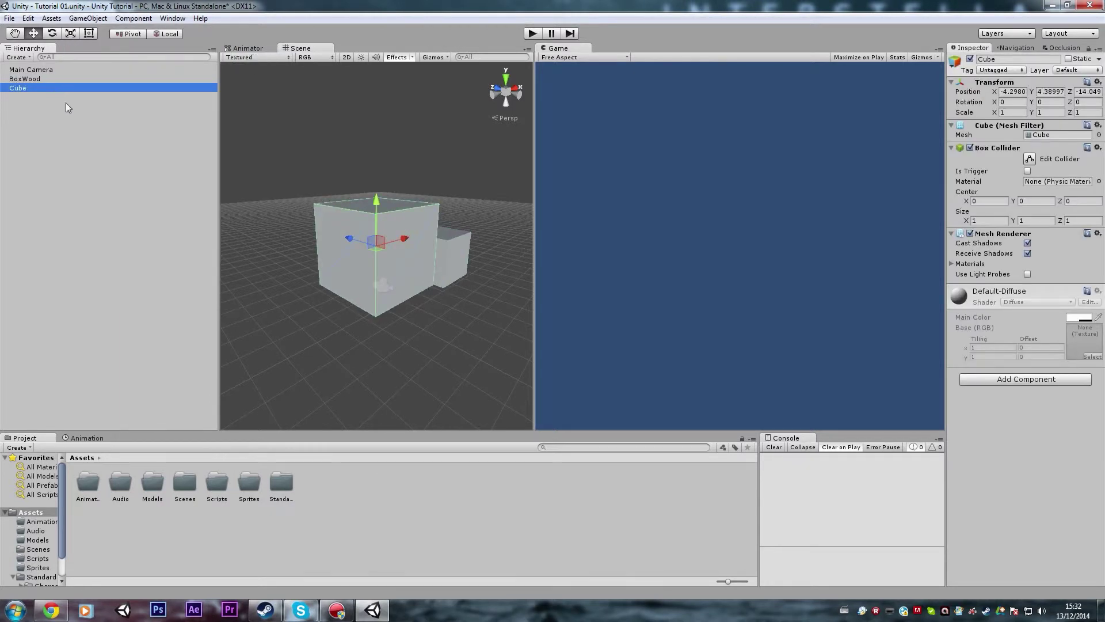
# Duplicate the second cube eight times.
pyautogui.hotkey('ctrl', 'd')
pyautogui.hotkey('ctrl', 'd')
pyautogui.hotkey('ctrl', 'd')
pyautogui.hotkey('ctrl', 'd')
pyautogui.hotkey('ctrl', 'd')
pyautogui.hotkey('ctrl', 'd')
pyautogui.hotkey('ctrl', 'd')
pyautogui.hotkey('ctrl', 'd')
# Delete all the cube copies and the BoxWood object, leaving only the main camera.
pyautogui.click(104, 161)
pyautogui.click(29, 210)
pyautogui.click(24, 88)
pyautogui.keyDown('shift'); pyautogui.click(25, 160); pyautogui.keyUp('shift')
pyautogui.press('Delete')
pyautogui.click(31, 78)
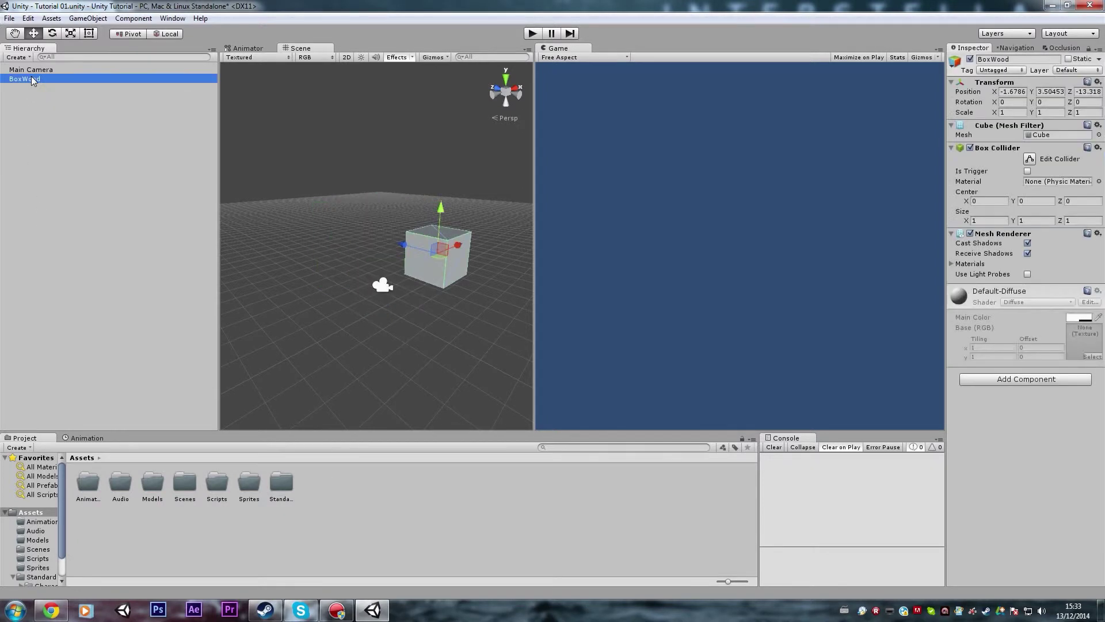
pyautogui.press('Delete')
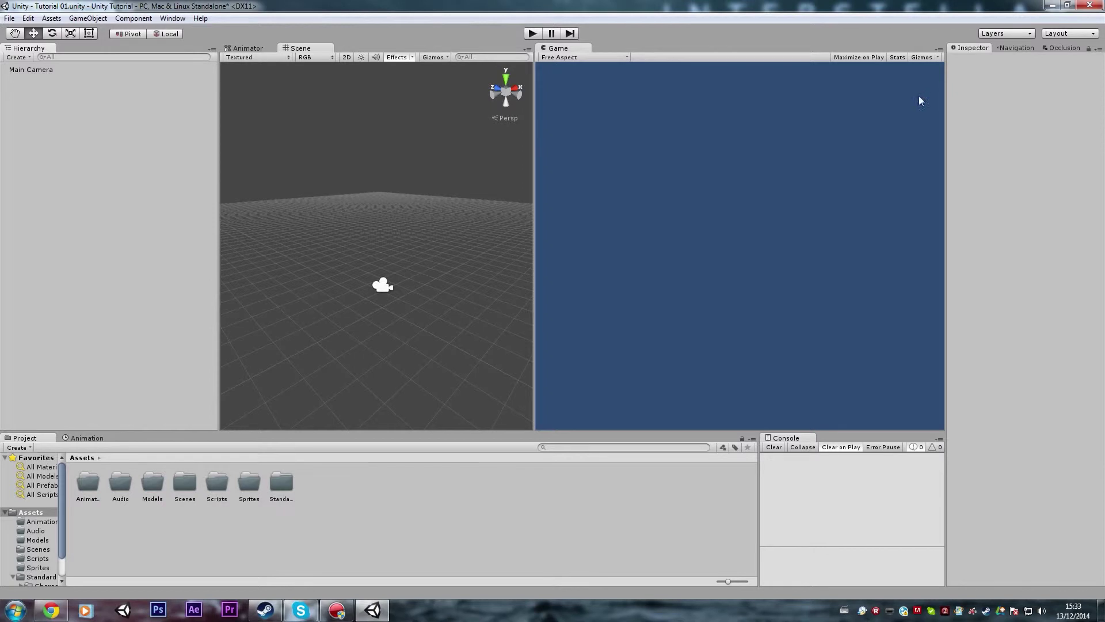
# Change the main camera's background to a darker, greyer blue.
pyautogui.click(43, 69)
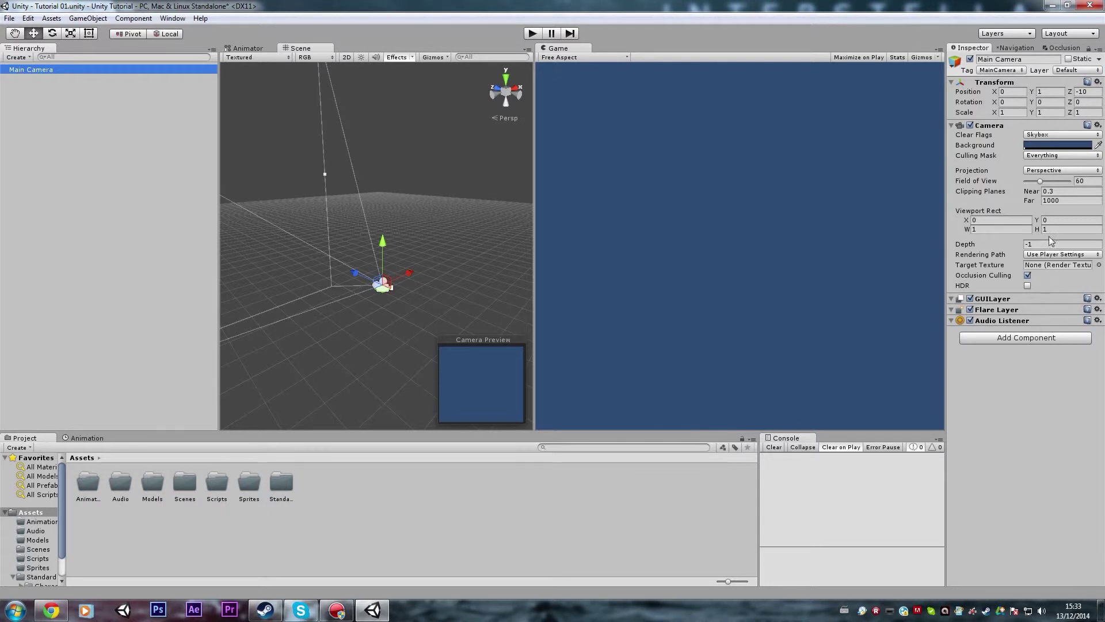
pyautogui.click(1046, 136)
pyautogui.click(1049, 147)
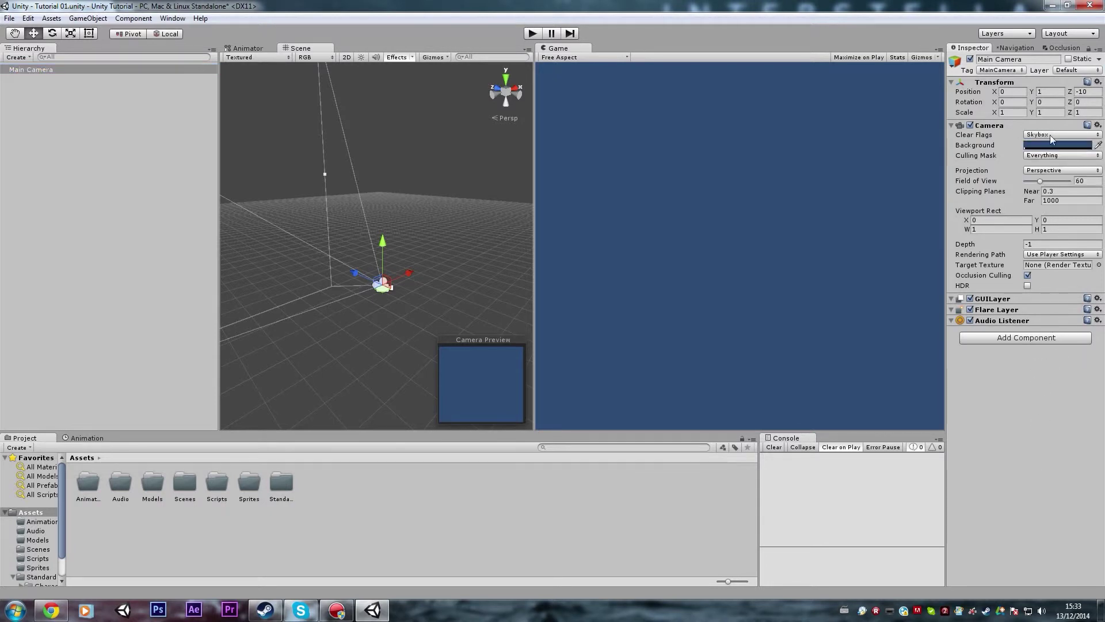
pyautogui.click(1046, 146)
pyautogui.moveTo(70, 82); pyautogui.dragTo(40, 101)
pyautogui.click(613, 298)
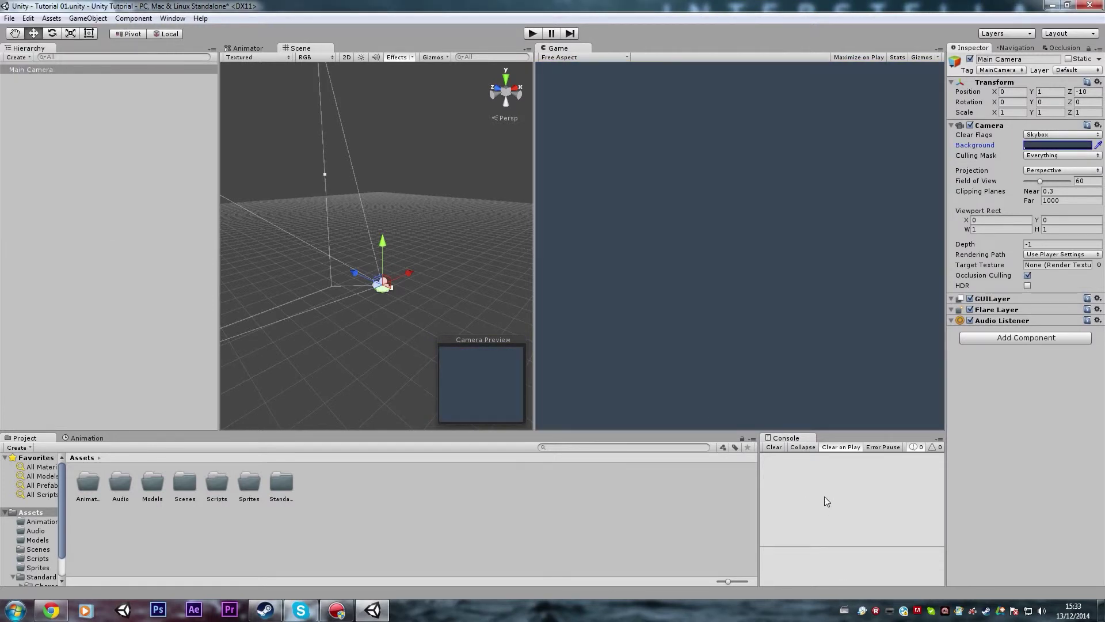
# Widen the Console view into the space of the Project view.
pyautogui.moveTo(759, 492); pyautogui.dragTo(681, 490)
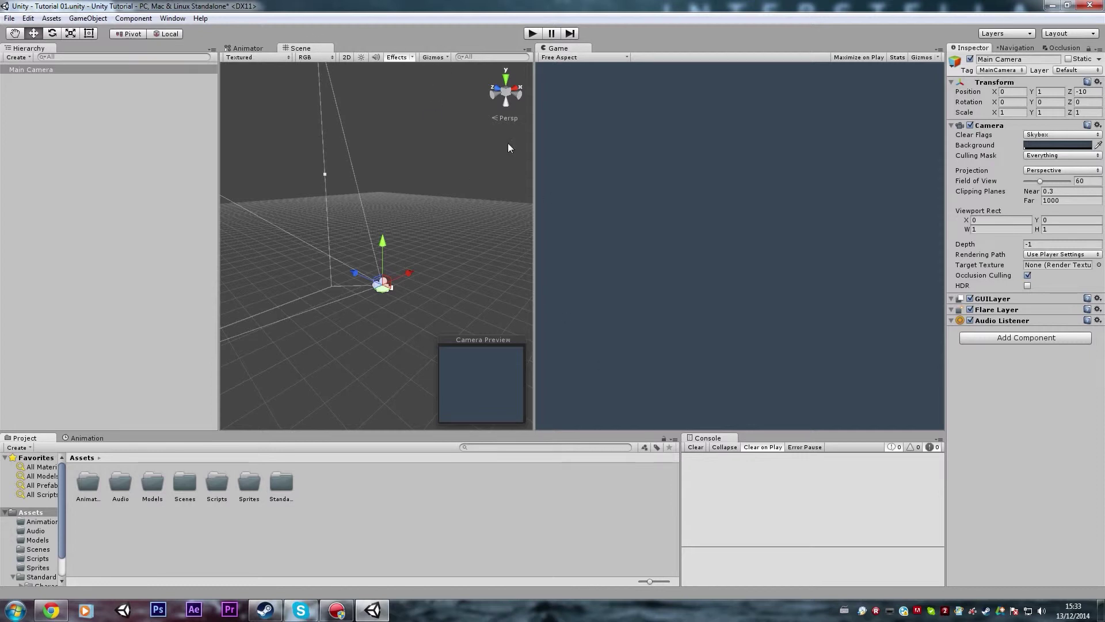
# Try docking the Scene view below the Hierarchy and the Game view below the Inspector, and restore both to the central area.
pyautogui.moveTo(314, 56); pyautogui.dragTo(114, 313)
pyautogui.moveTo(558, 48); pyautogui.dragTo(461, 438)
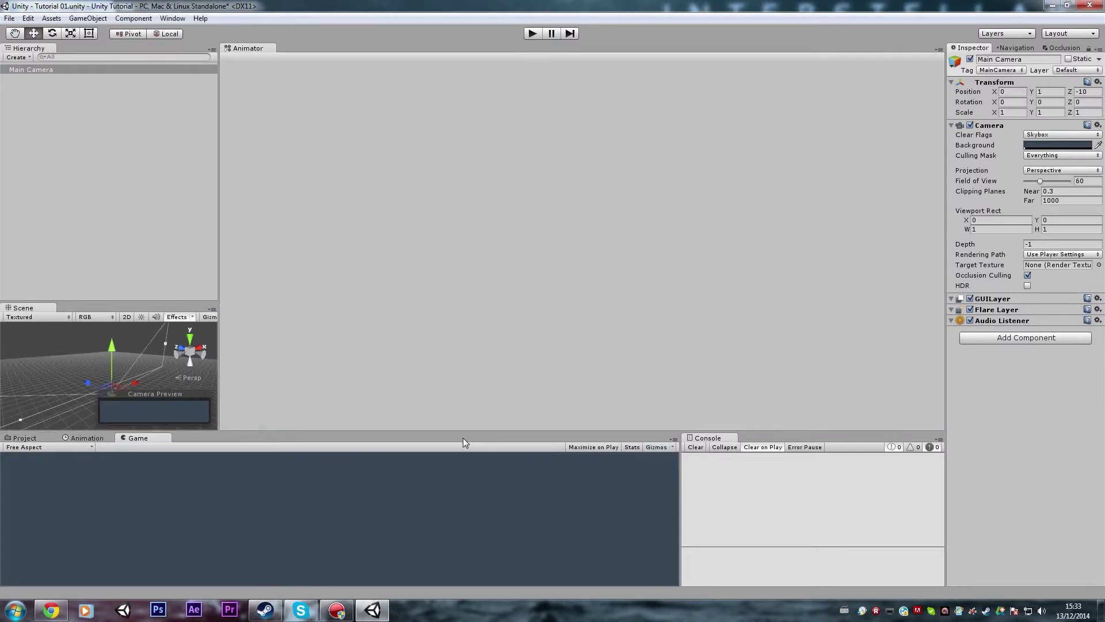
pyautogui.moveTo(130, 441); pyautogui.dragTo(1035, 418)
pyautogui.moveTo(488, 336); pyautogui.dragTo(1042, 503)
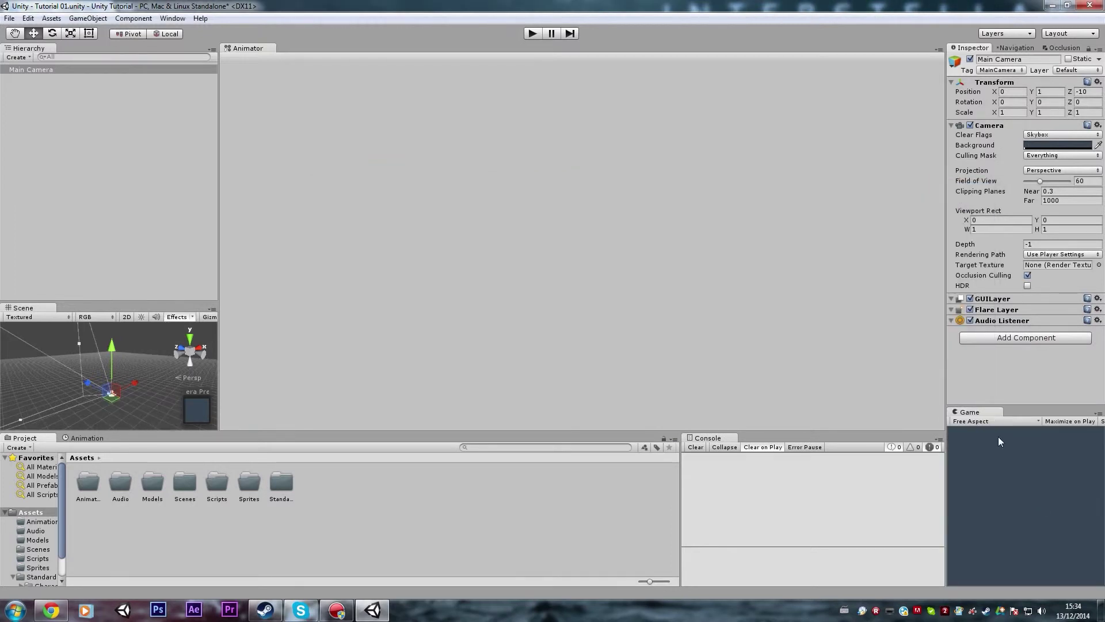
pyautogui.moveTo(978, 415); pyautogui.dragTo(844, 174)
pyautogui.moveTo(23, 307); pyautogui.dragTo(304, 49)
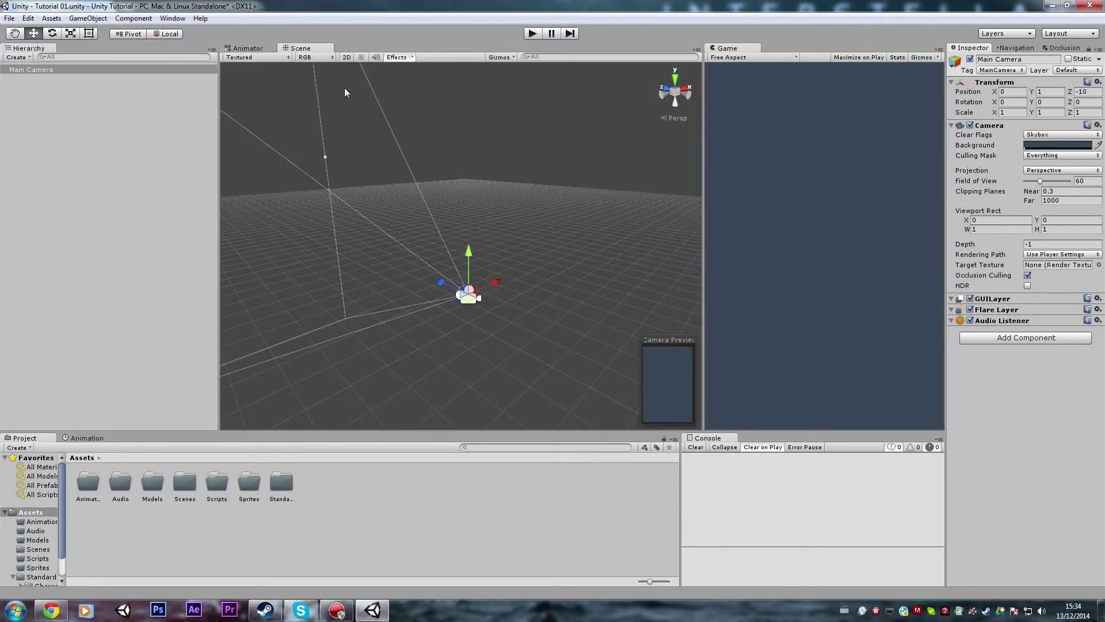
# Deselect the main camera and add a new 3D cube to the scene.
pyautogui.scroll(5, 397, 115)
pyautogui.click(483, 149)
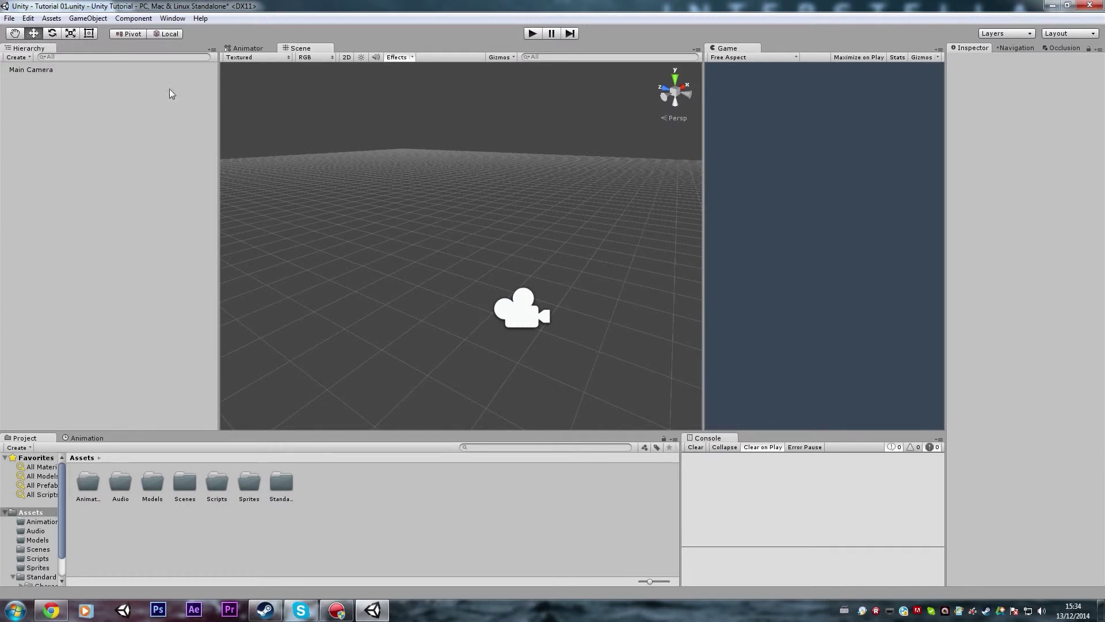
pyautogui.scroll(-2, 455, 260)
pyautogui.click(88, 19)
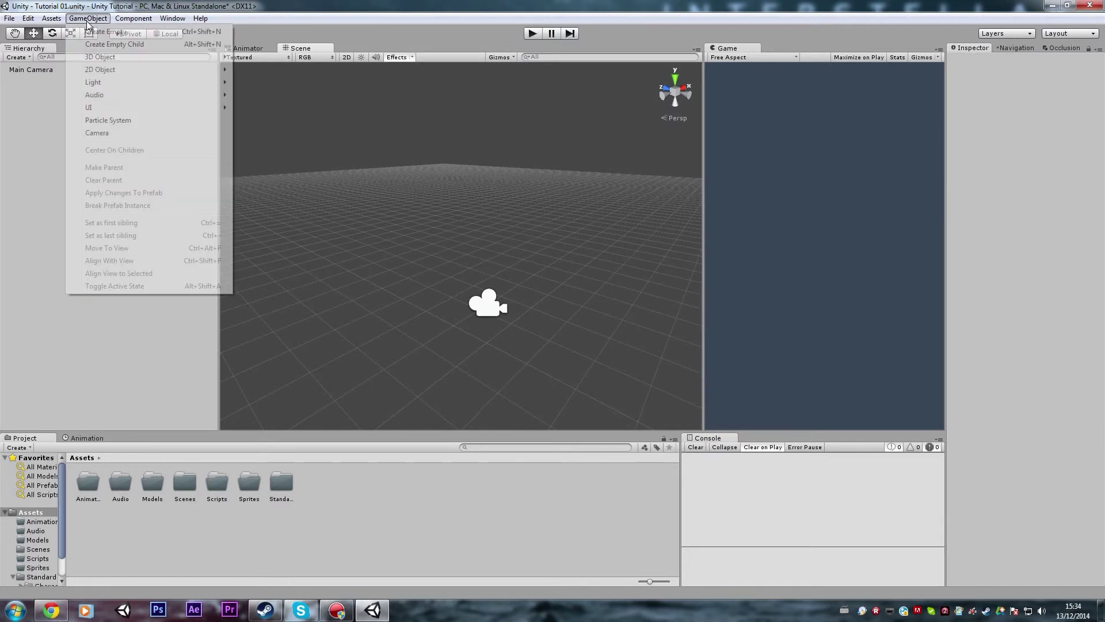
pyautogui.click(258, 57)
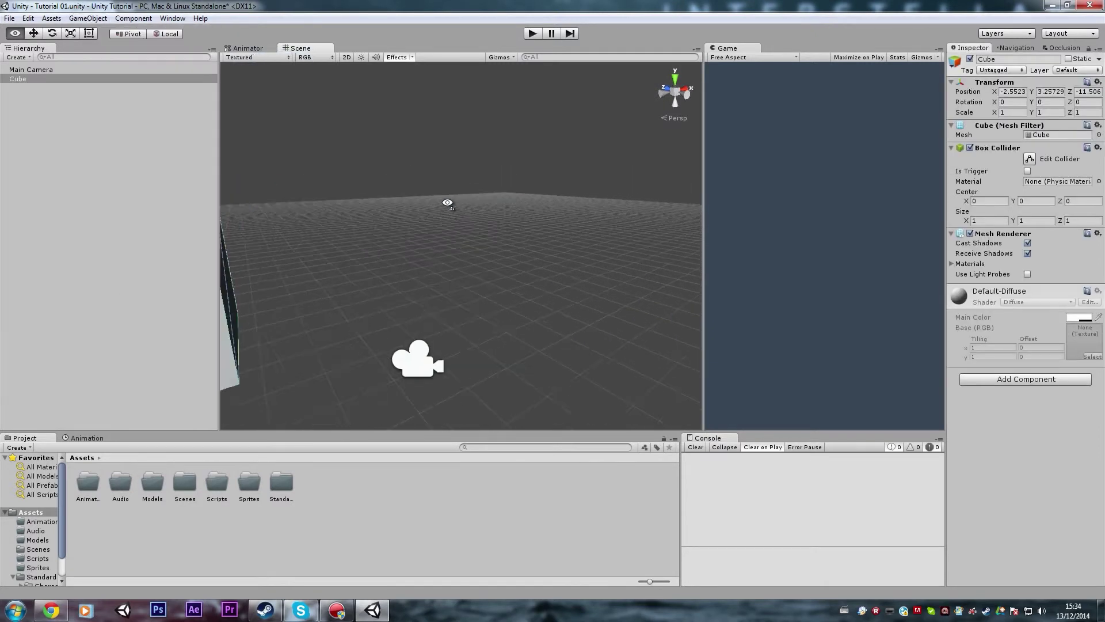
# Move the cube to about X 0.12, Y 2.87, Z -11.03.
pyautogui.press('e')
pyautogui.press('r')
pyautogui.press('w')
pyautogui.moveTo(415, 239); pyautogui.dragTo(557, 216)
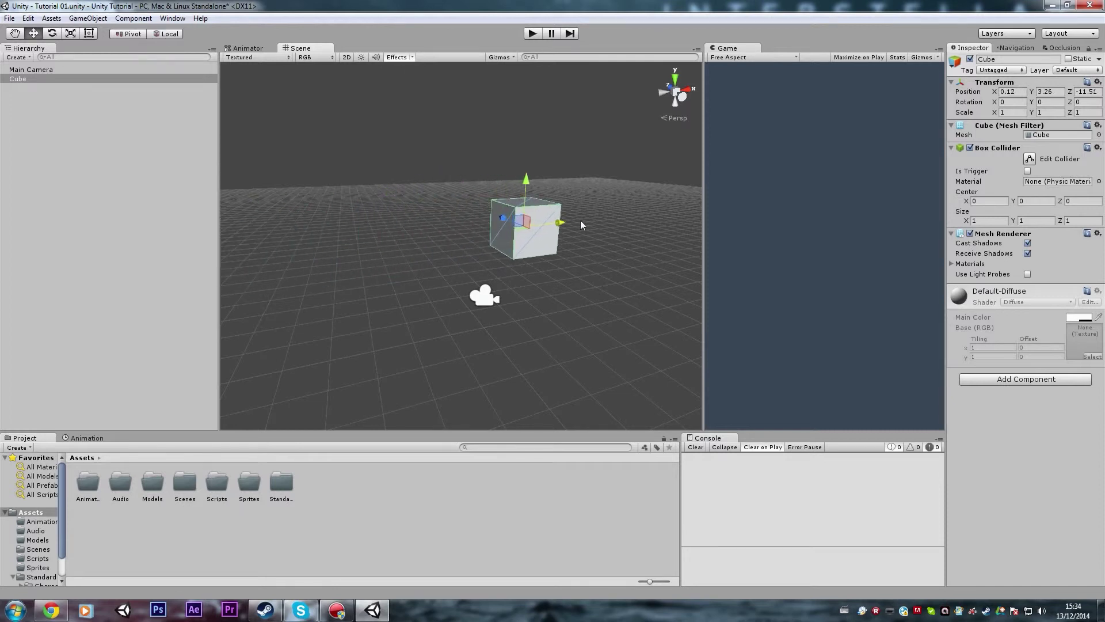
pyautogui.moveTo(489, 218); pyautogui.dragTo(519, 202)
# Rotate the cube to about X 48.7, Y 12.1 and scale it to about 4.08 by 2.92 by 3.71.
pyautogui.press('e')
pyautogui.moveTo(507, 254); pyautogui.dragTo(482, 280)
pyautogui.press('r')
pyautogui.moveTo(502, 203); pyautogui.dragTo(499, 156)
pyautogui.press('w')
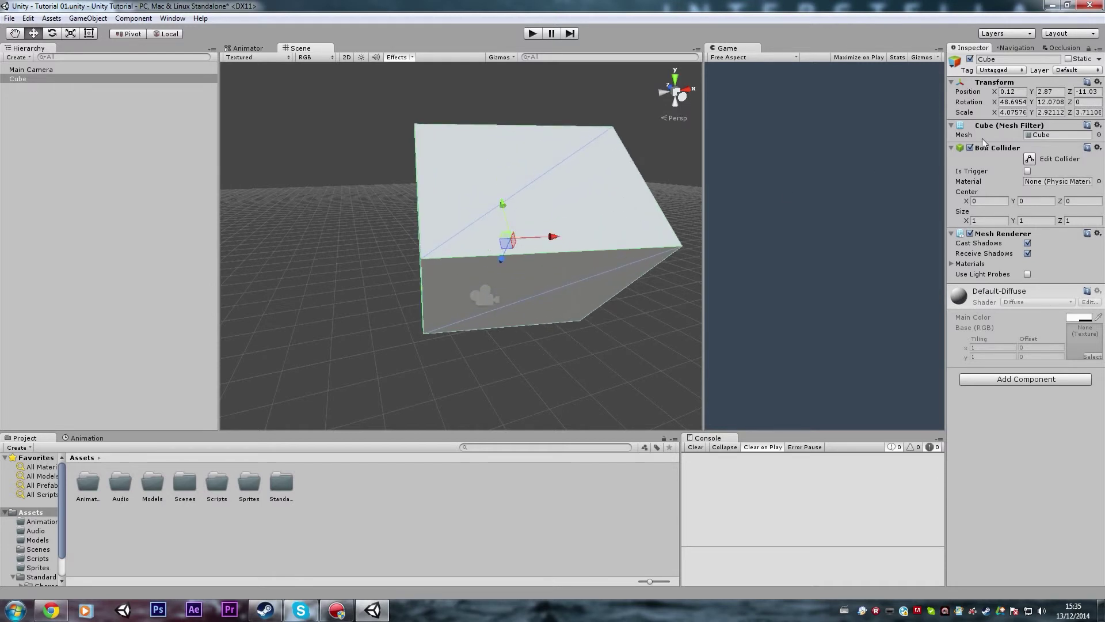
# Scale the cube to 4.58 by 3.67 by 1.56 and move it to about X -0.11, Y 2.16, Z -11.75.
pyautogui.click(1022, 113)
pyautogui.moveTo(997, 114); pyautogui.dragTo(1036, 111)
pyautogui.moveTo(553, 236); pyautogui.dragTo(550, 242)
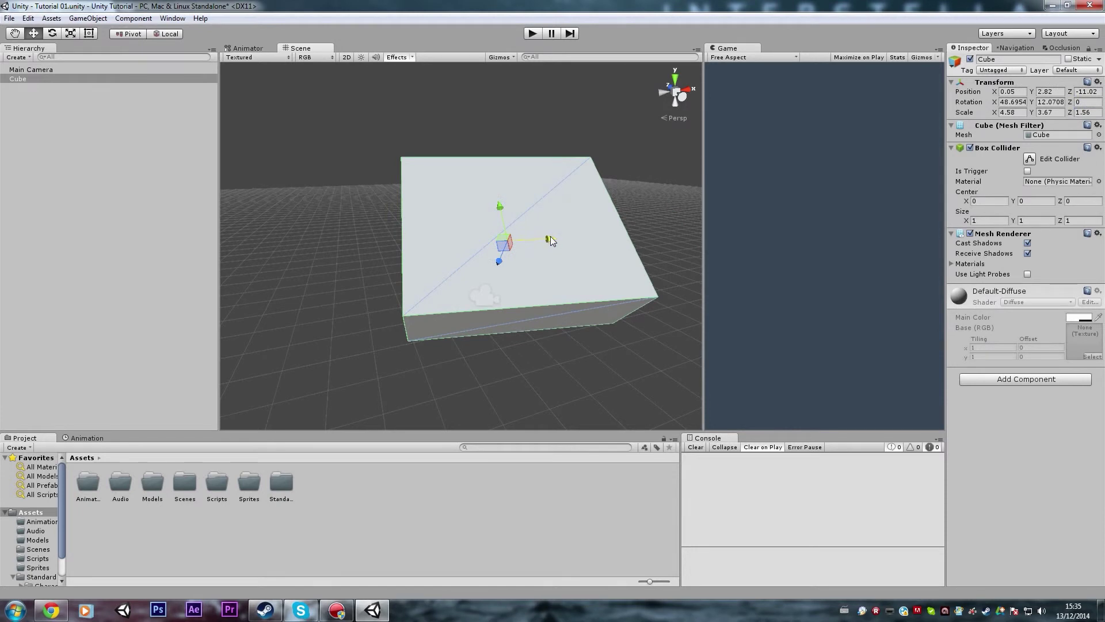
pyautogui.moveTo(551, 238)
pyautogui.mouseDown()
pyautogui.moveTo(595, 238)
pyautogui.moveTo(509, 237)
pyautogui.moveTo(543, 239)
pyautogui.mouseUp()
pyautogui.moveTo(499, 197); pyautogui.dragTo(516, 234)
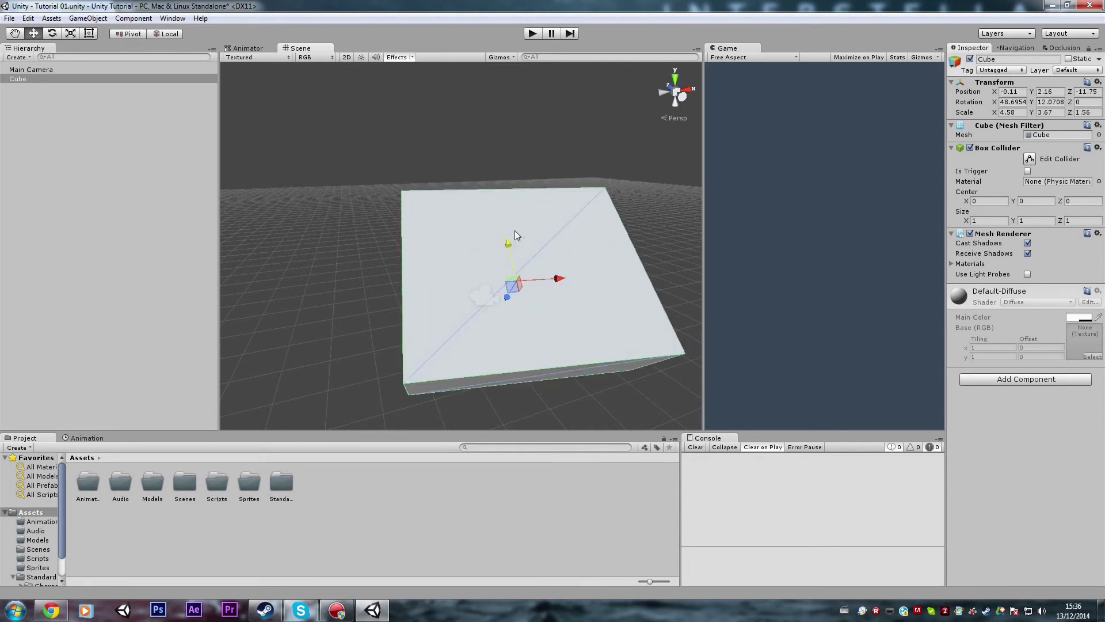
# Check the snap settings for the move, scale and rotation increments, and close them without changes.
pyautogui.click(28, 18)
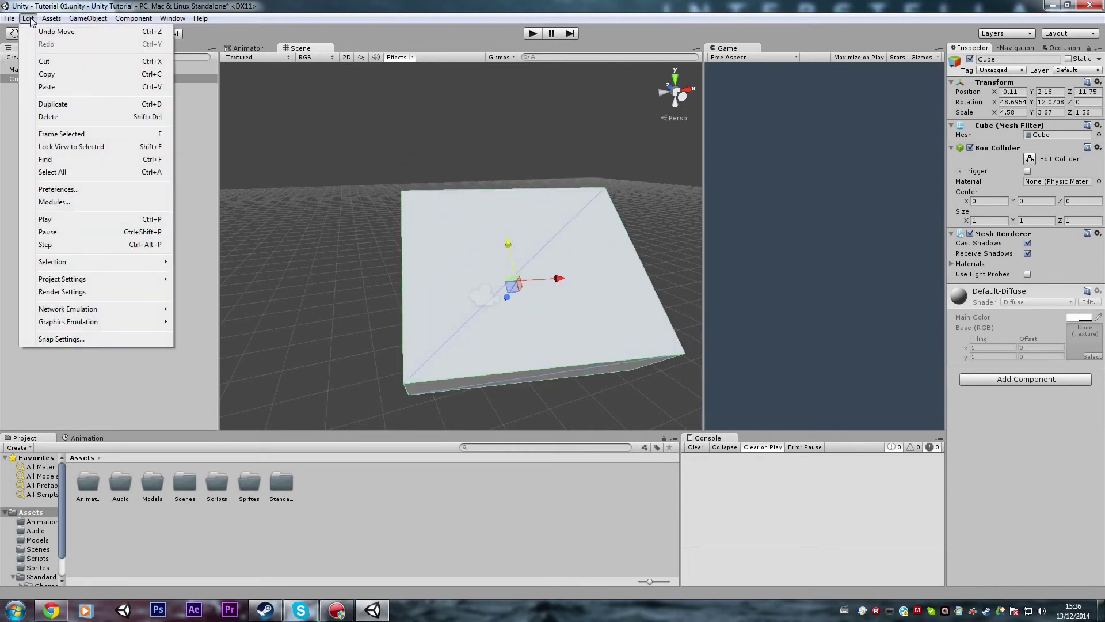
pyautogui.click(73, 339)
pyautogui.click(160, 67)
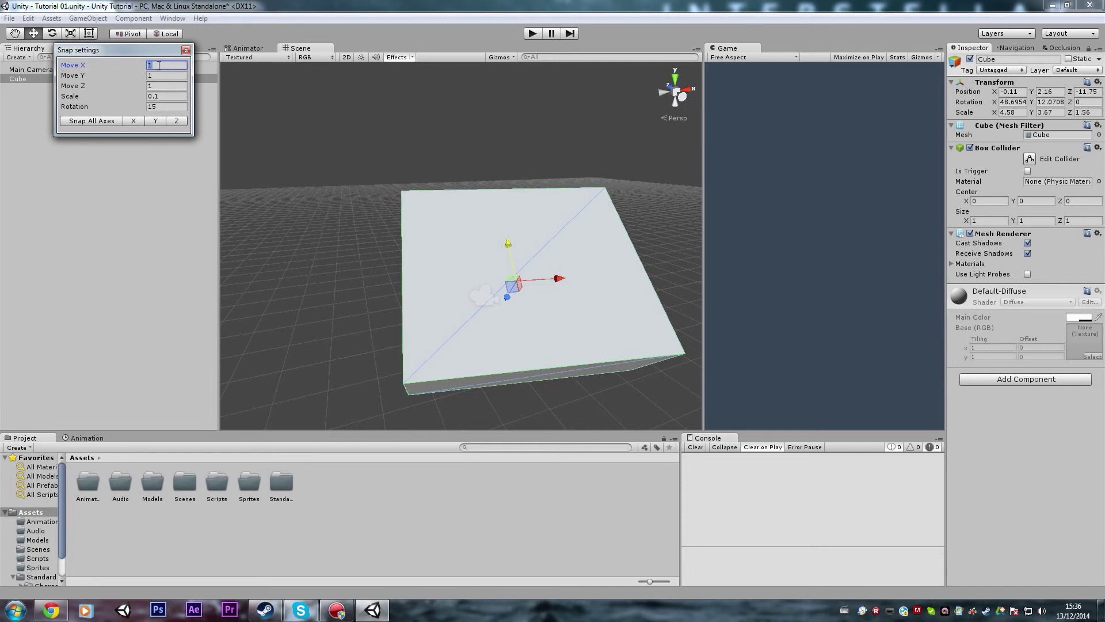
pyautogui.click(186, 51)
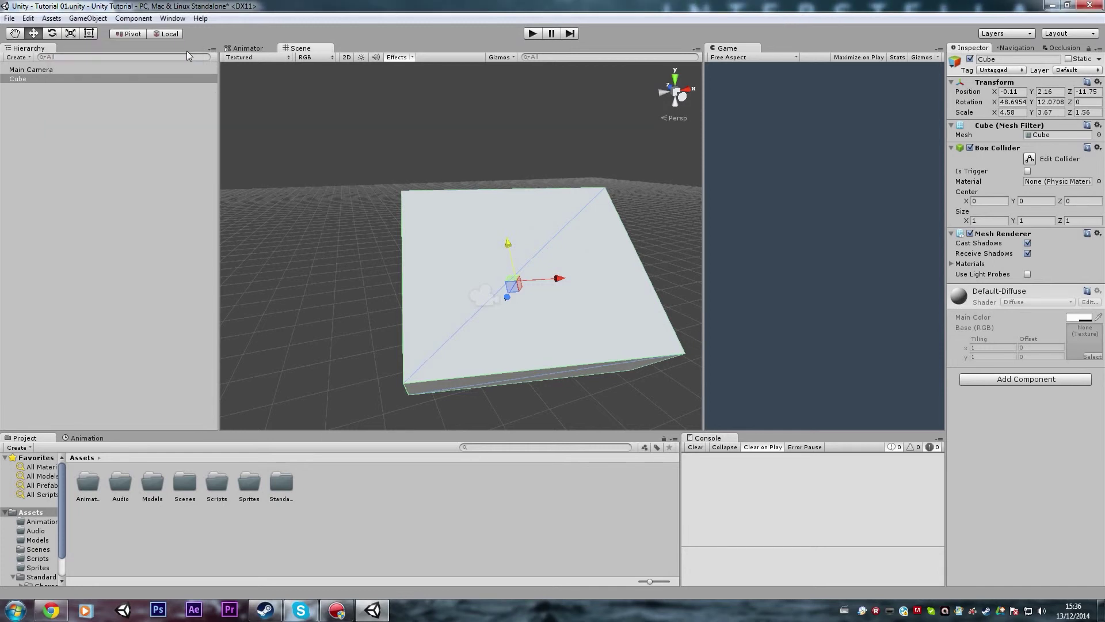
# Add a new 3D terrain object to the scene.
pyautogui.keyDown('alt'); pyautogui.moveTo(358, 246); pyautogui.dragTo(421, 264); pyautogui.keyUp('alt')
pyautogui.click(84, 19)
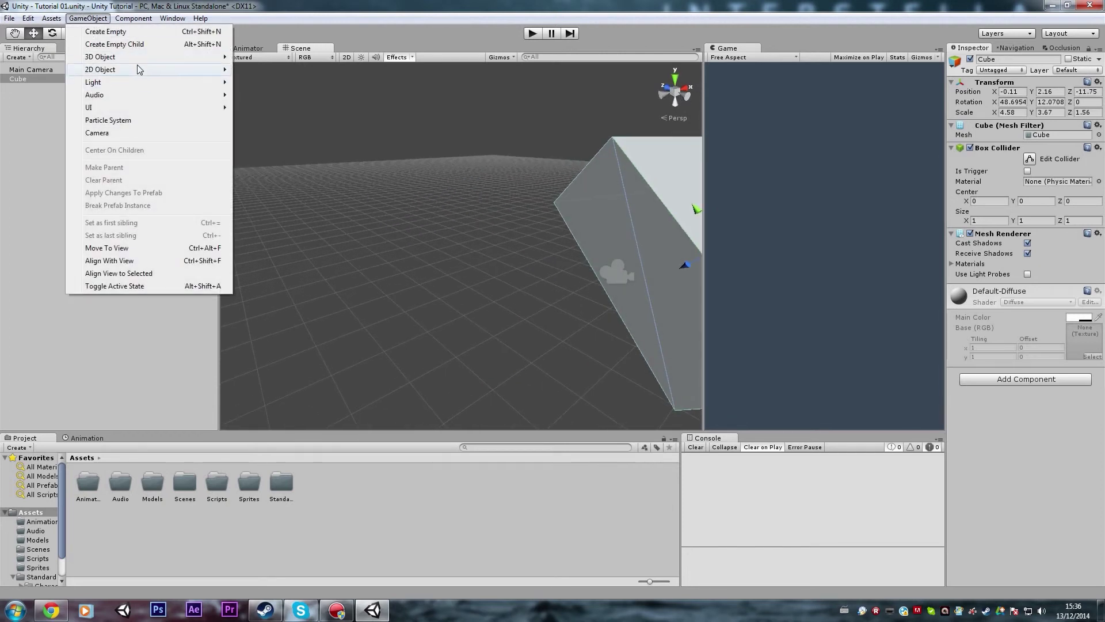
pyautogui.moveTo(140, 58)
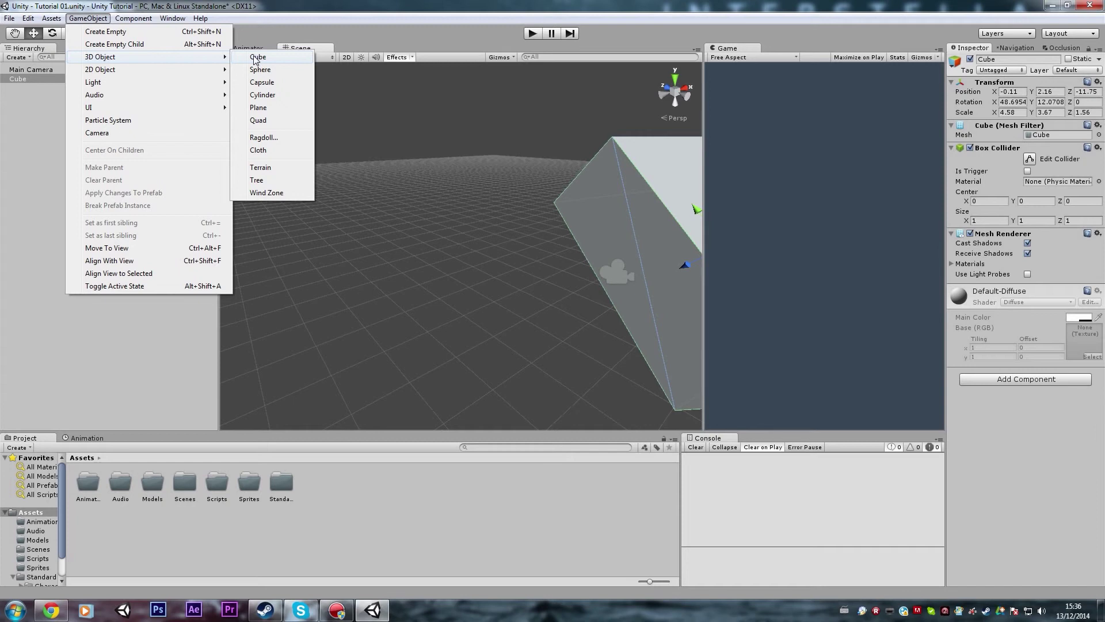
pyautogui.click(365, 198)
# Duplicate the cube and place the copy on the terrain at about X 26.1, Y 1.4, Z 26.7, rotated to about X 81.9, Z -1.5.
pyautogui.keyDown('alt'); pyautogui.moveTo(370, 212); pyautogui.dragTo(462, 197); pyautogui.keyUp('alt')
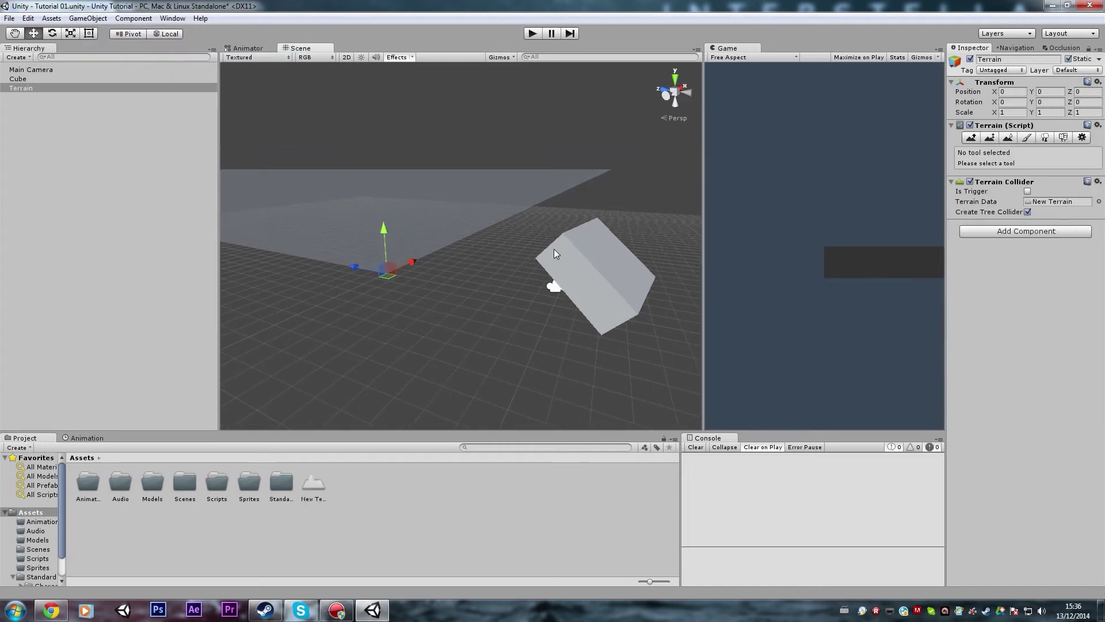
pyautogui.click(568, 257)
pyautogui.hotkey('ctrl', 'd')
pyautogui.keyDown('ctrl'); pyautogui.keyDown('shift'); pyautogui.moveTo(593, 266); pyautogui.dragTo(366, 142); pyautogui.keyUp('shift'); pyautogui.keyUp('ctrl')
pyautogui.press('e')
pyautogui.press('w')
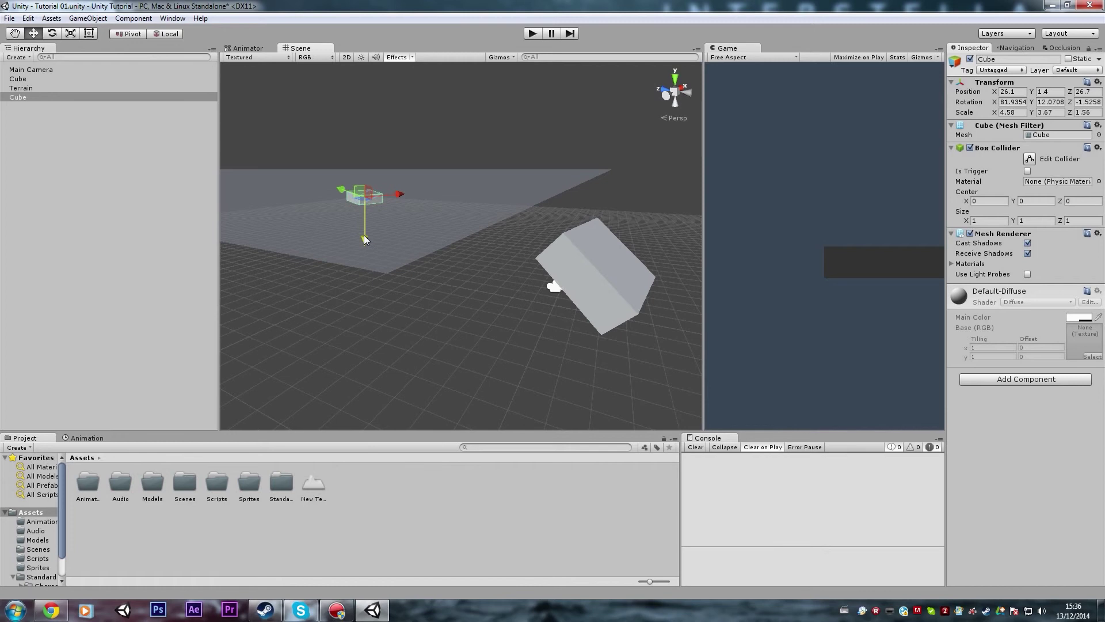
# Move the original cube onto the terrain beside its copy, at about X 27.57, Y 0.62, Z 24.63.
pyautogui.click(476, 149)
pyautogui.keyDown('alt'); pyautogui.moveTo(475, 150); pyautogui.dragTo(451, 180); pyautogui.keyUp('alt')
pyautogui.click(614, 251)
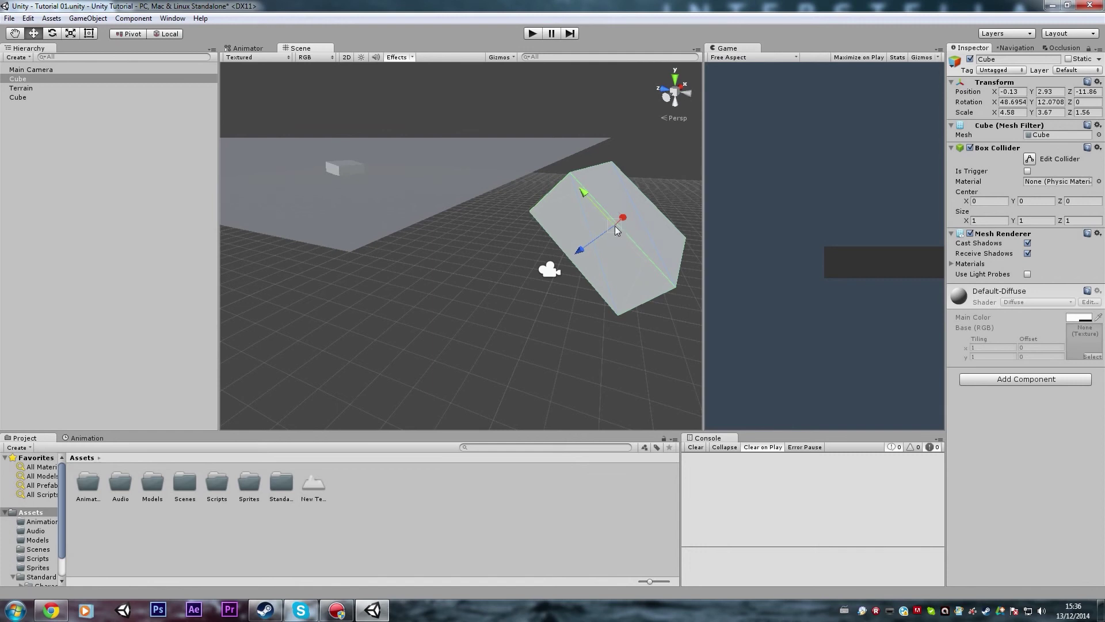
pyautogui.moveTo(613, 230); pyautogui.dragTo(363, 174)
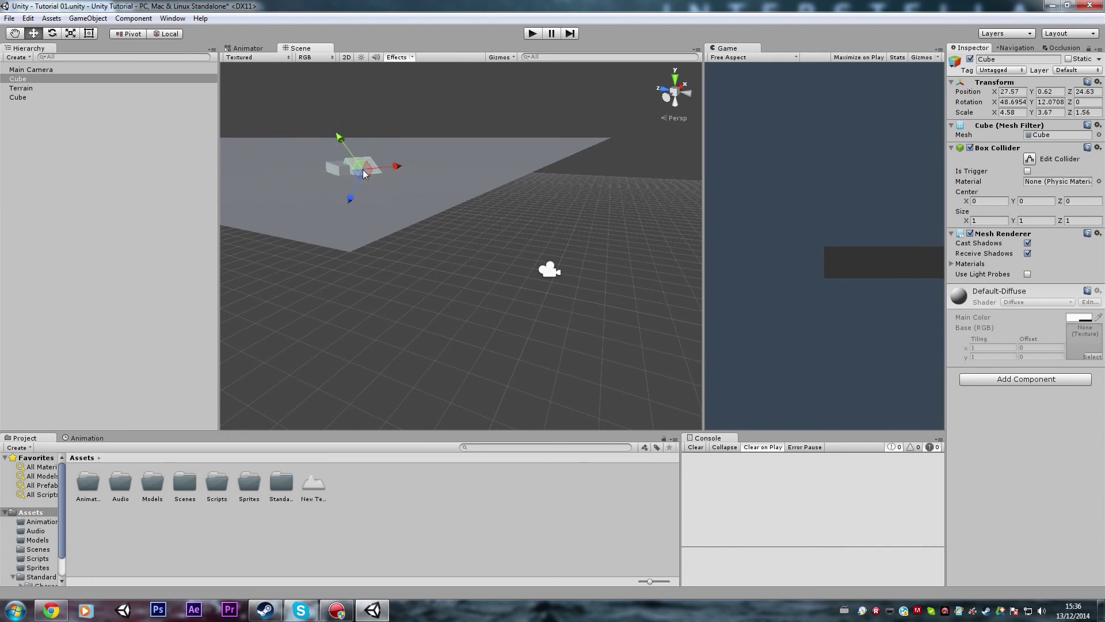